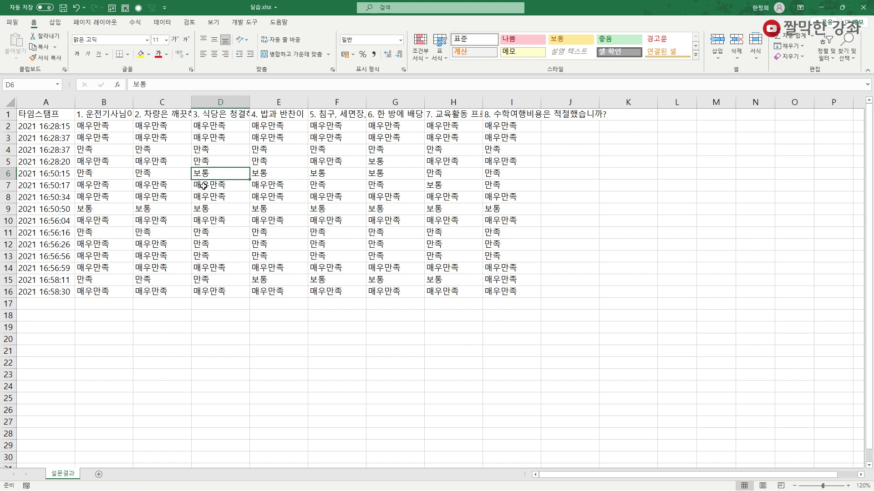
- Enter the response options 매우만족, 만족, 보통, 불만 and 매우불만 down cells A19 to A23
click(49, 315)
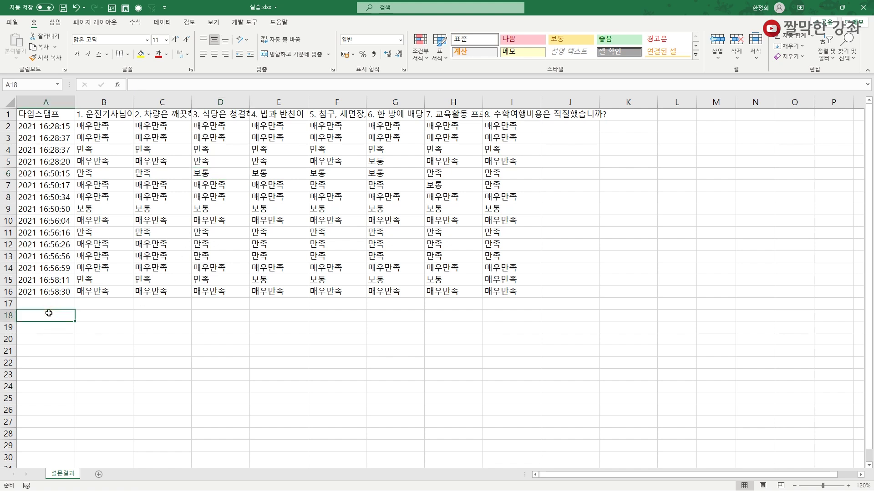
key(Down)
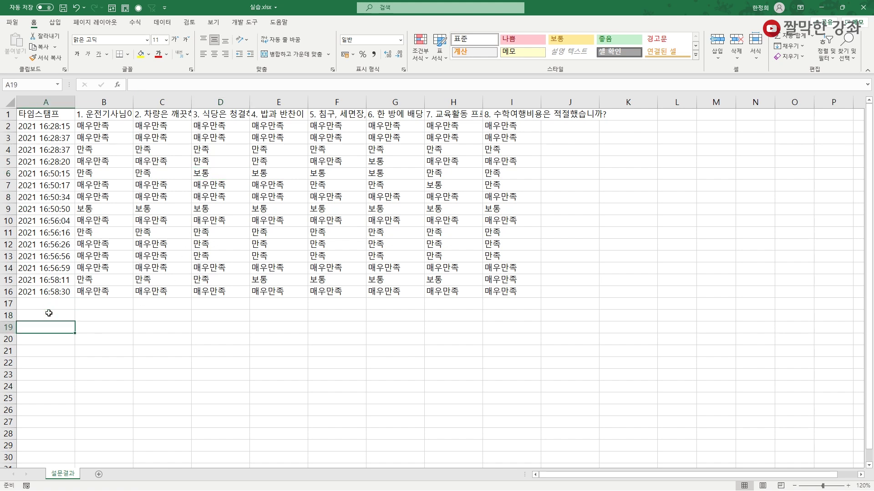
text(매우만족)
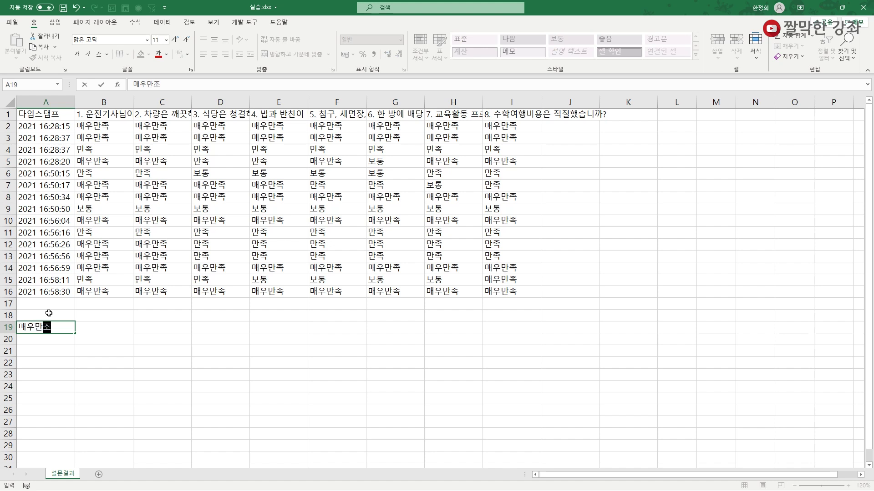
key(Return)
text(만족)
key(Return)
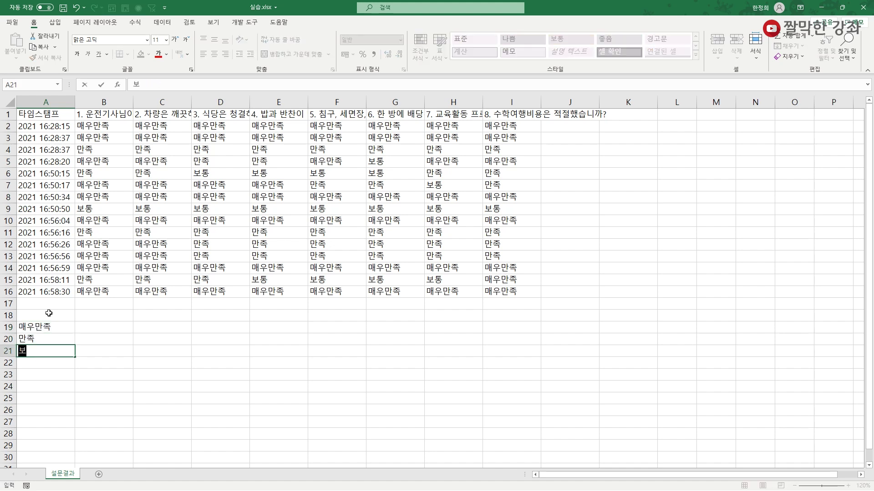
text(보통)
key(Return)
text(불만)
key(Return)
text(매우)
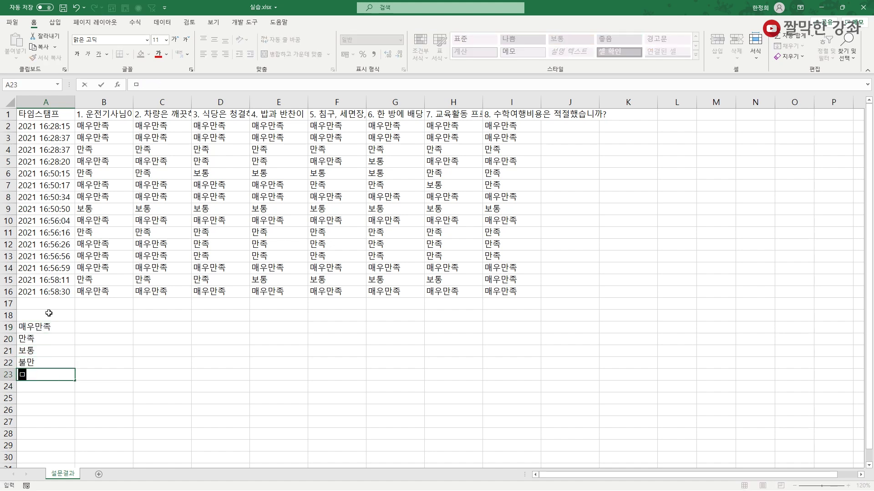
text(불만)
key(Return)
- Shade the eight survey question headers in B1:I1 with a light green fill
click(101, 327)
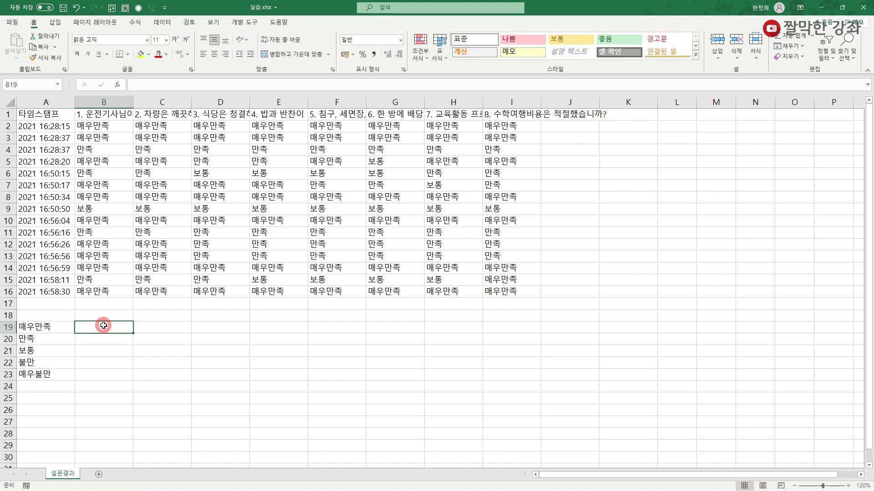
click(94, 115)
drag(95, 114, 511, 113)
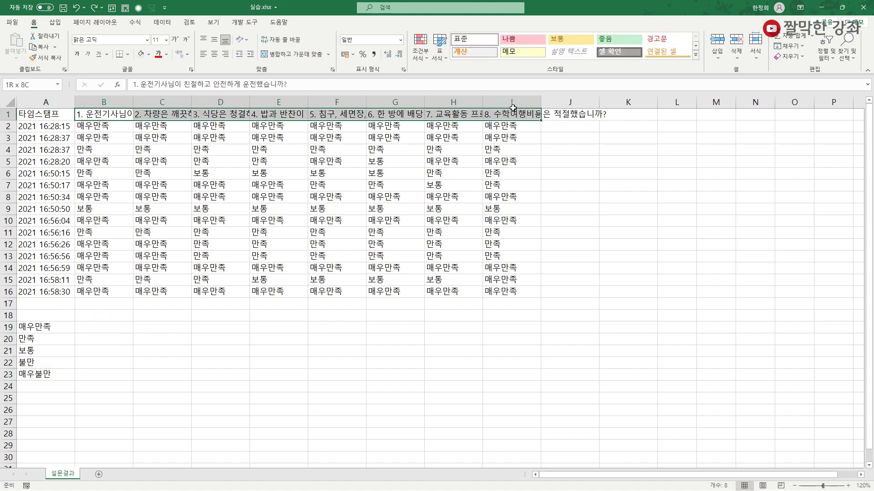
click(141, 54)
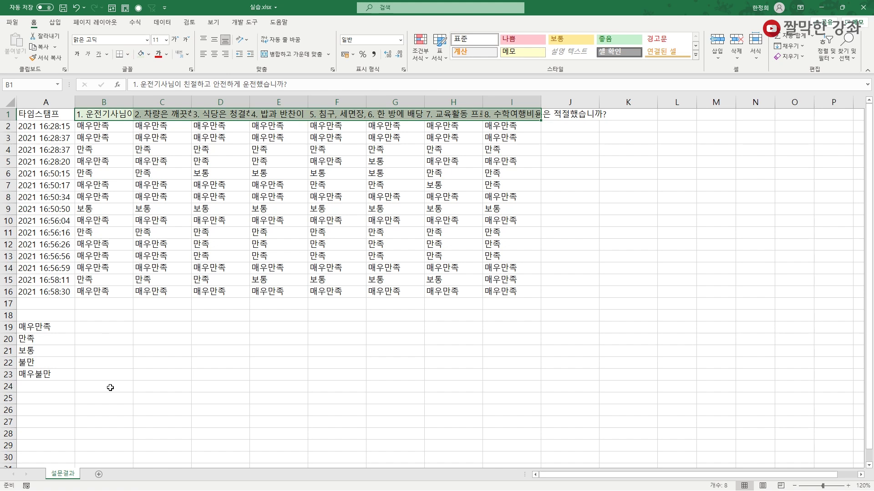
- Start a COUNTIFS formula in cell B19 and open its function arguments dialog
click(107, 328)
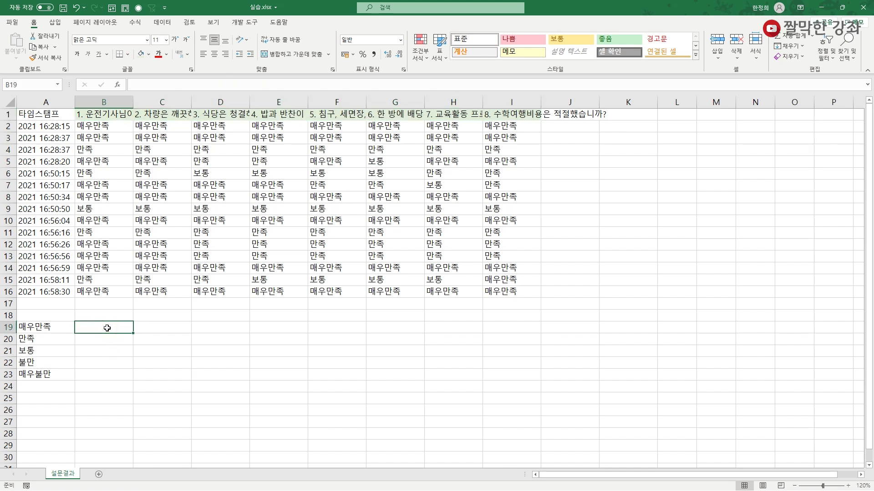
text(=cou)
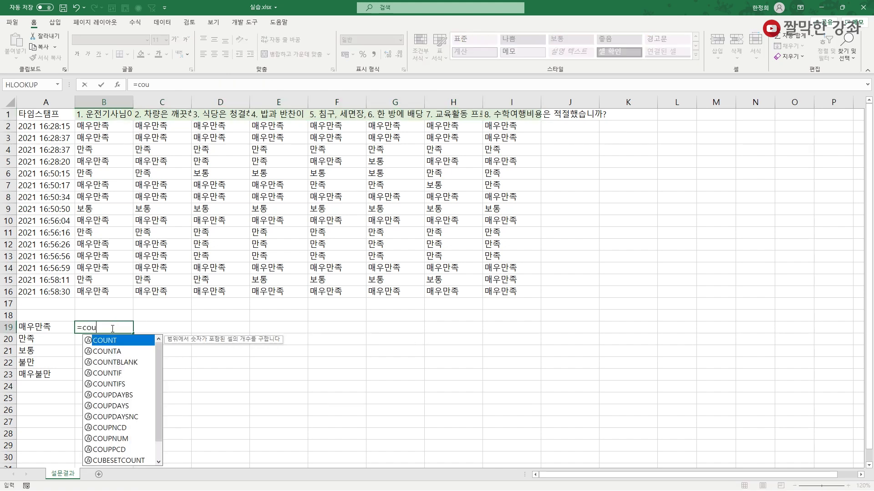
text(ntif)
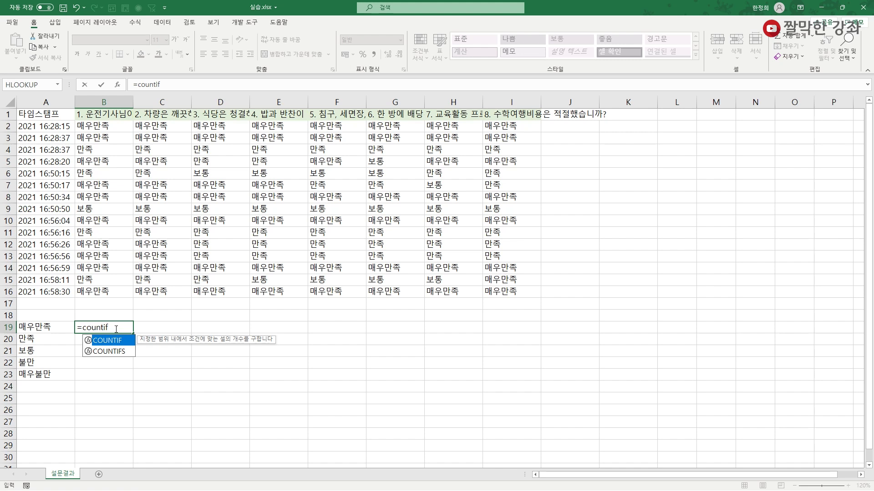
click(119, 352)
double_click(114, 351)
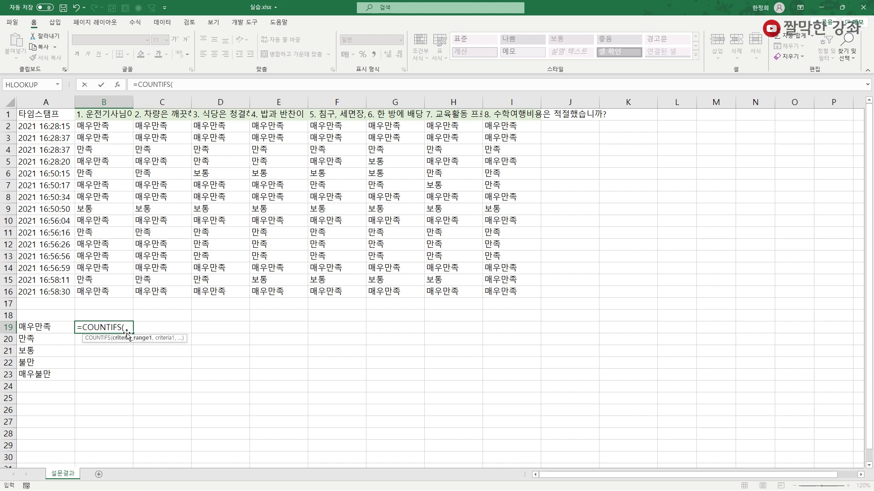
key(ctrl+a)
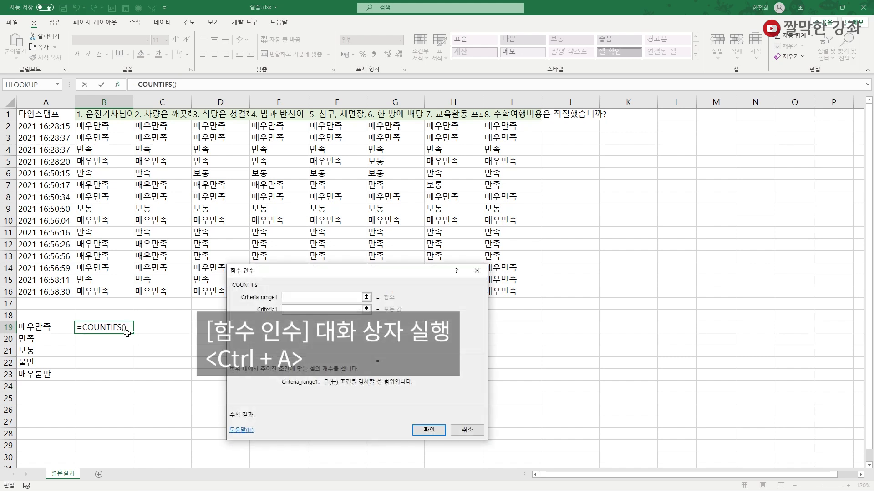
- Set Criteria_range1 to the first question's answers with only the rows locked, as B$2:B$16
drag(299, 271, 214, 279)
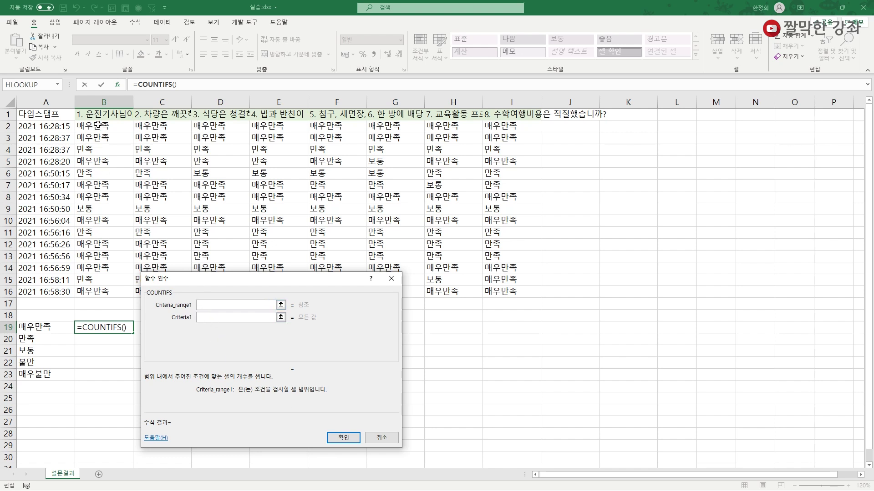
drag(97, 130, 100, 147)
drag(106, 185, 119, 294)
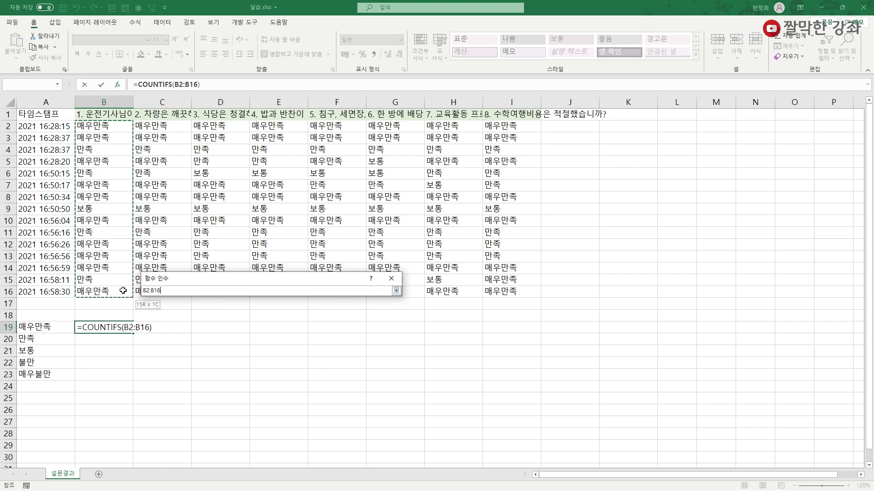
drag(236, 272, 561, 272)
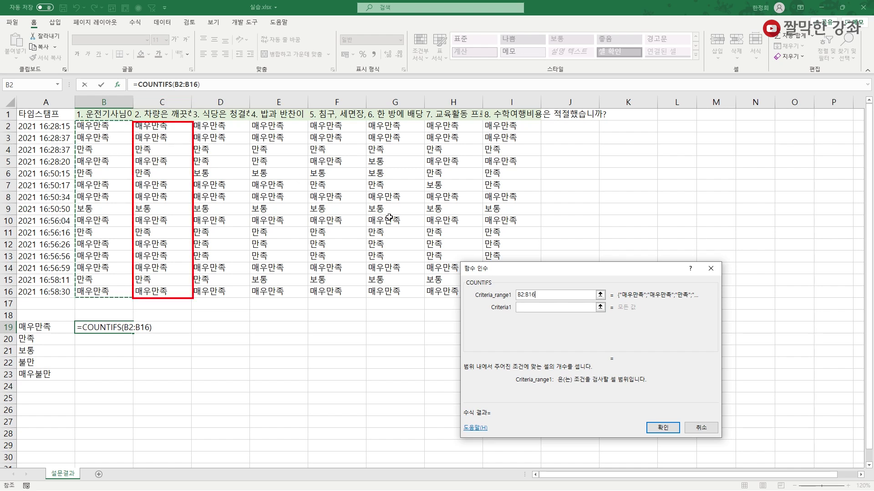
drag(528, 271, 228, 272)
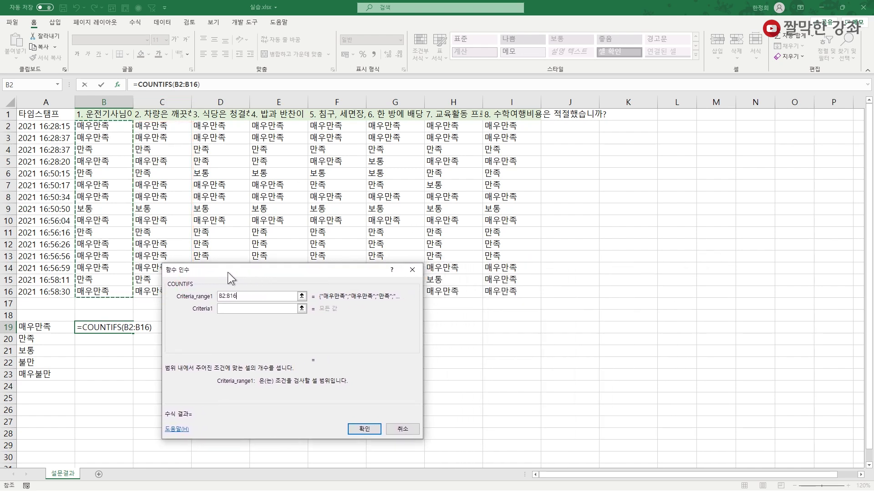
click(251, 297)
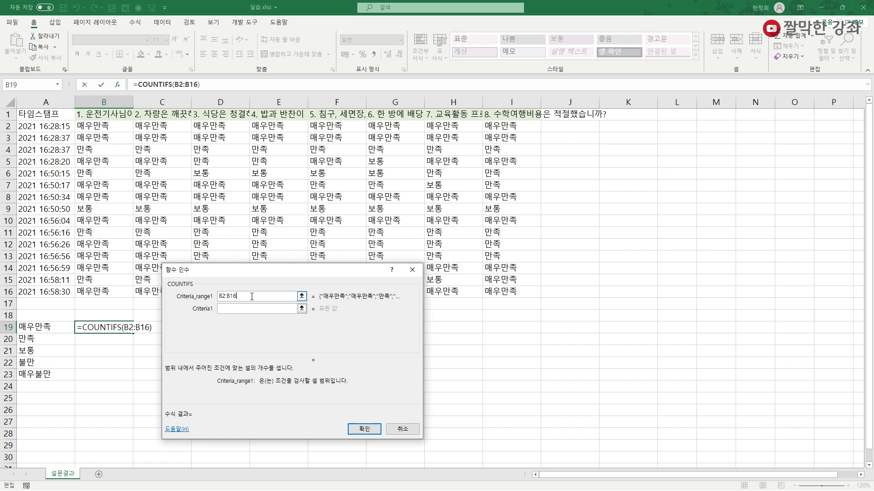
key(F4)
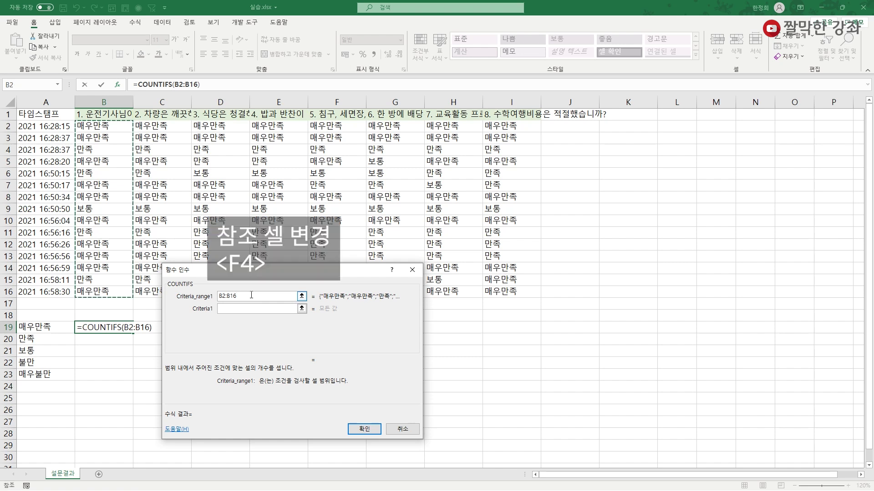
key(F4)
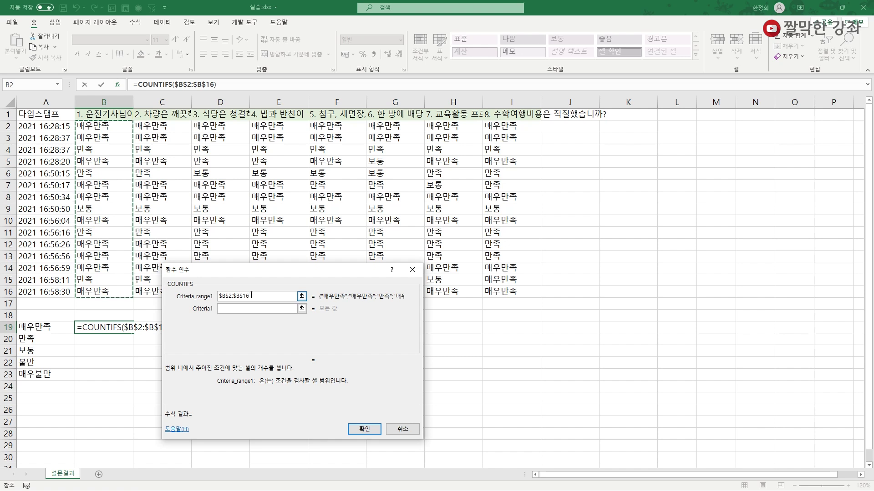
key(F4)
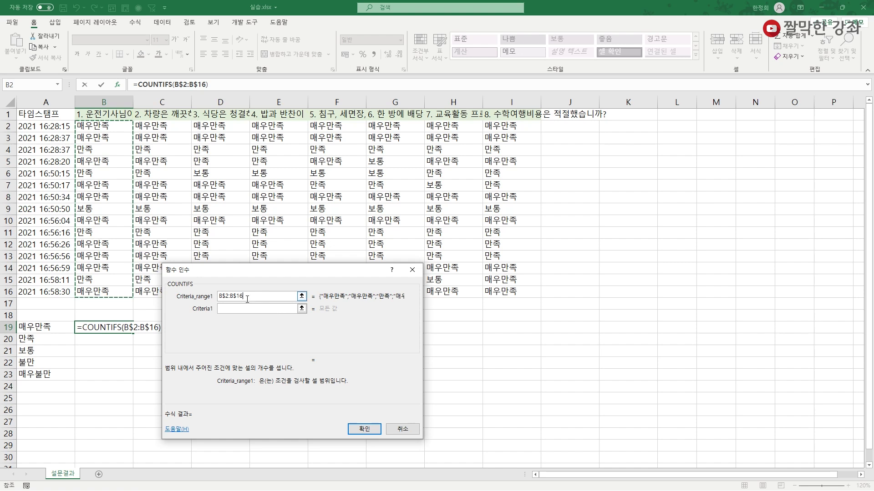
- Set Criteria1 to the 매우만족 label cell with only the column locked, as $A19
click(229, 311)
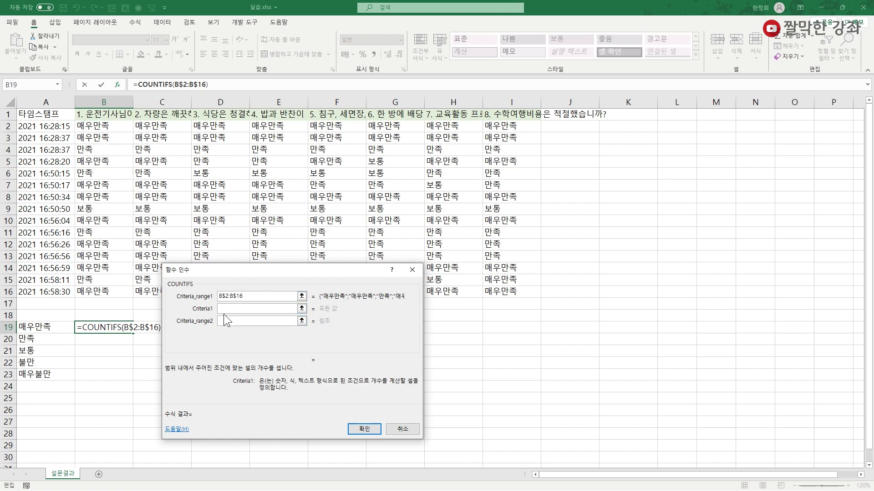
click(33, 327)
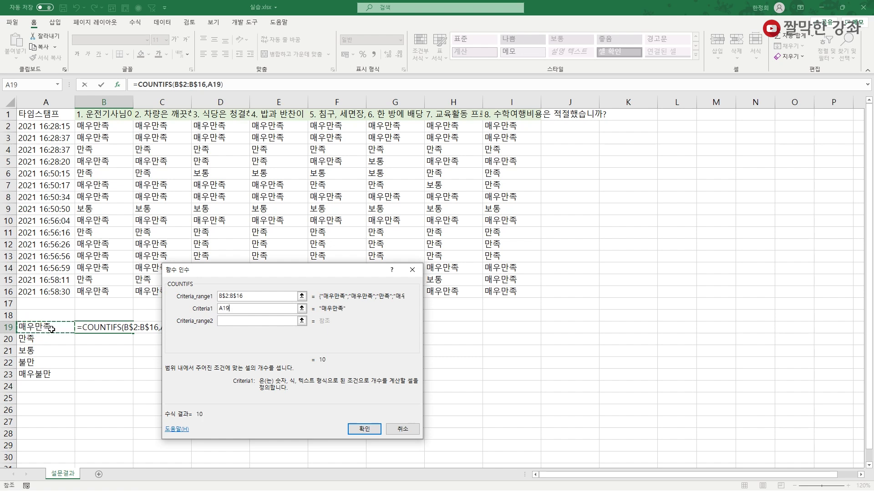
drag(244, 271, 360, 277)
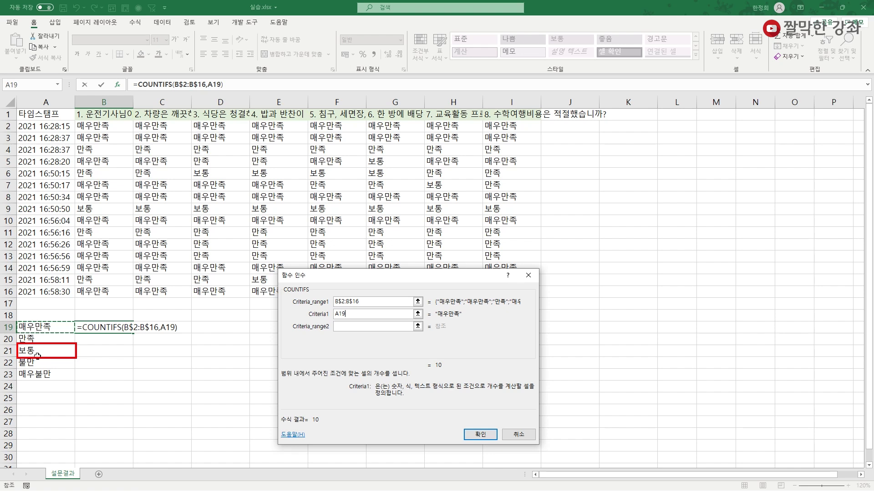
click(357, 314)
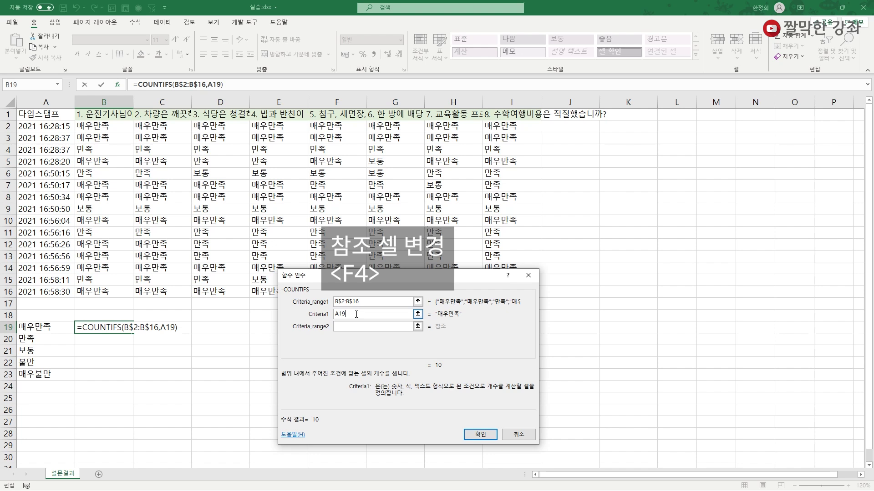
key(F4)
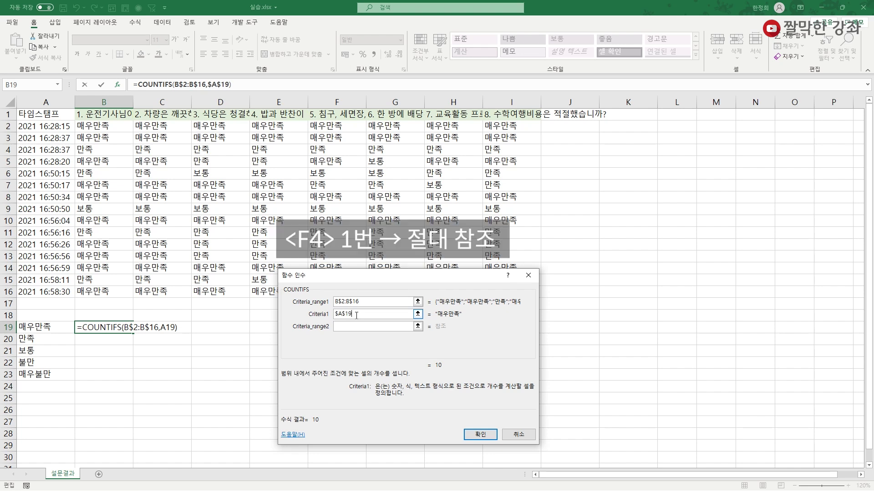
key(F4)
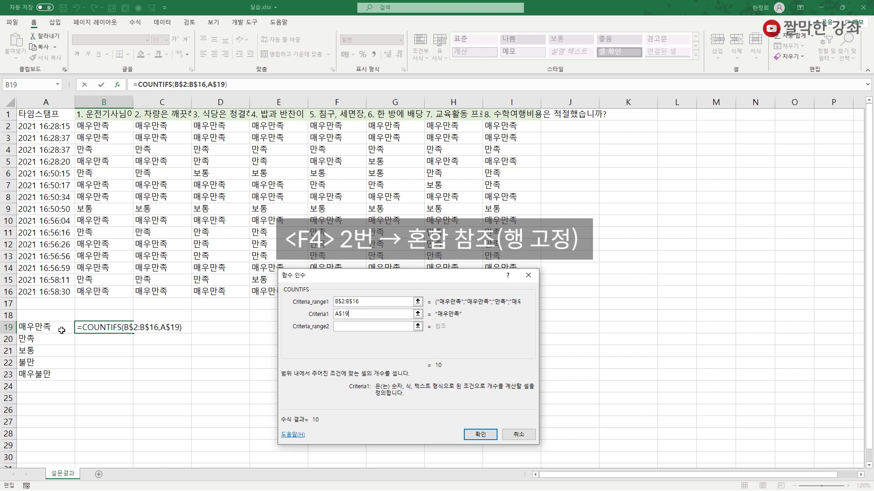
key(F4)
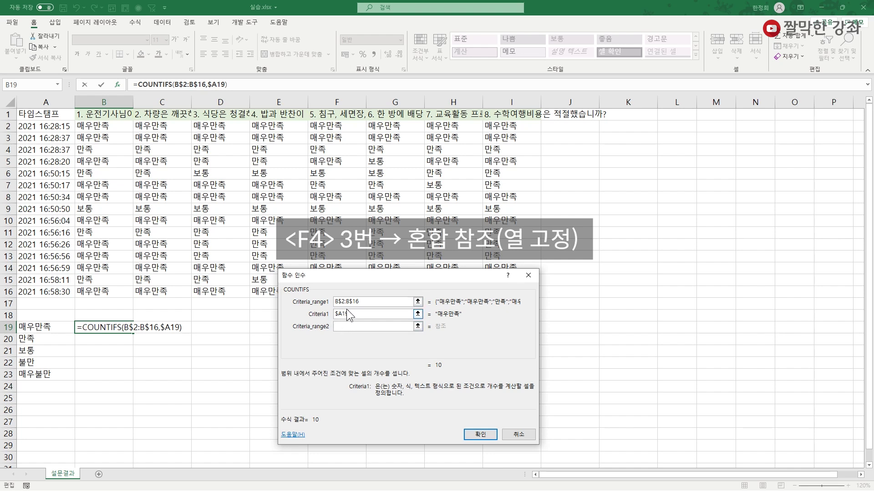
- Confirm the COUNTIFS formula in B19 and fill it across the whole summary range B19:I23
click(349, 326)
click(354, 322)
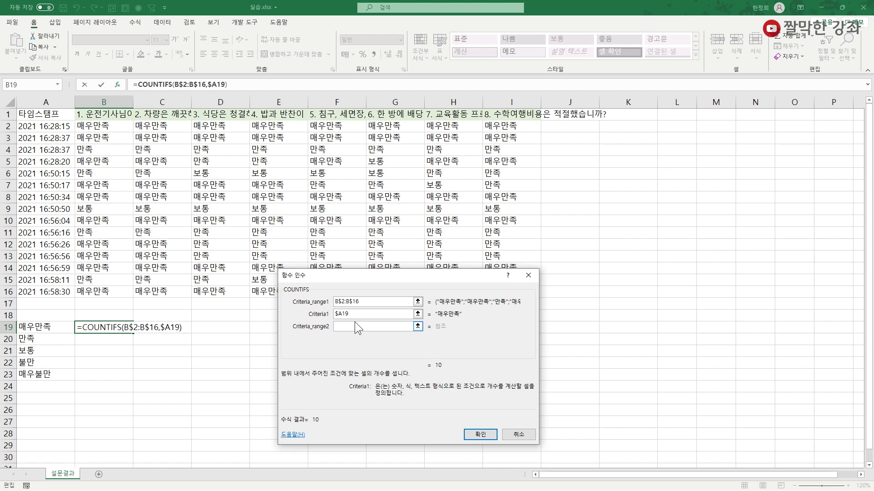
click(482, 435)
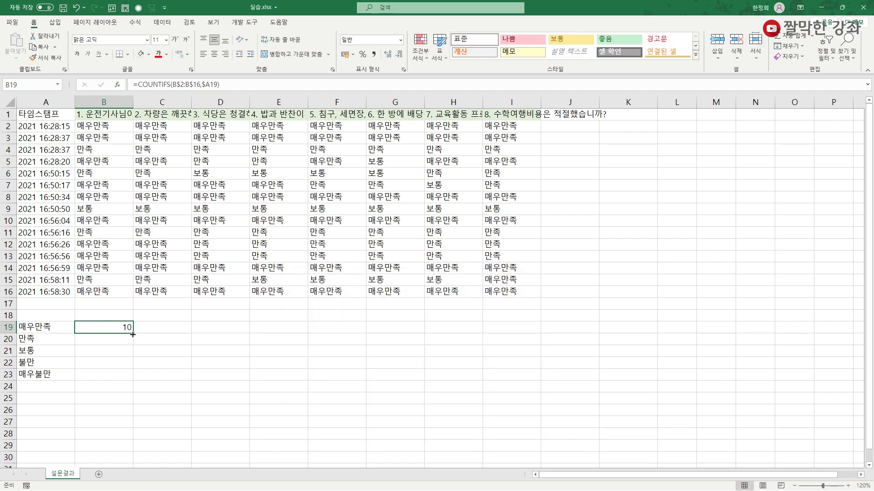
drag(132, 333, 541, 379)
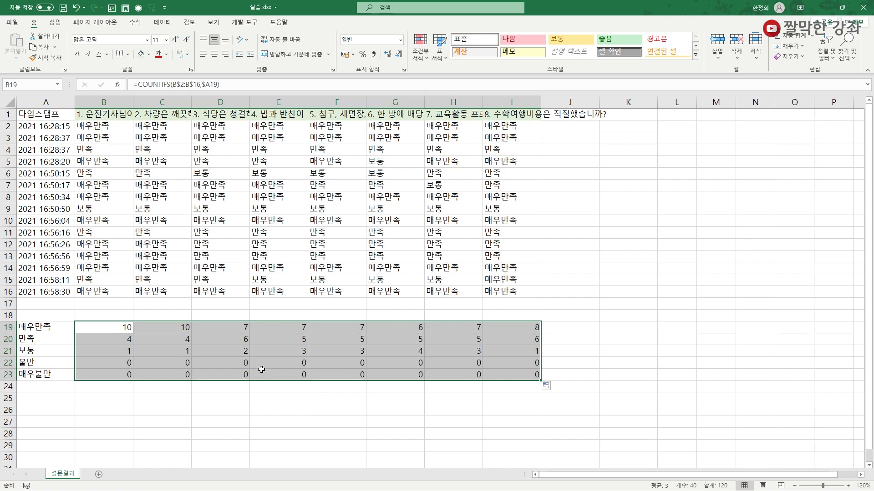
- Inspect the range and criteria references of the filled COUNTIFS formulas in cells E21 and H22
click(266, 351)
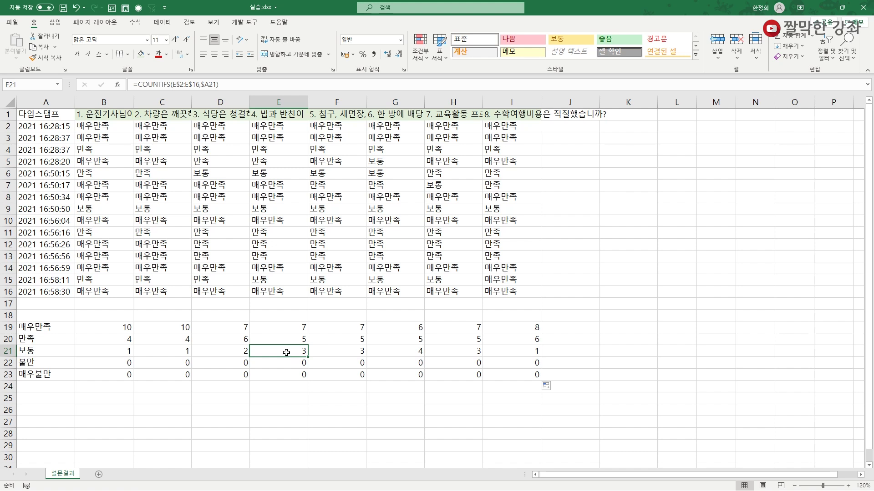
double_click(285, 352)
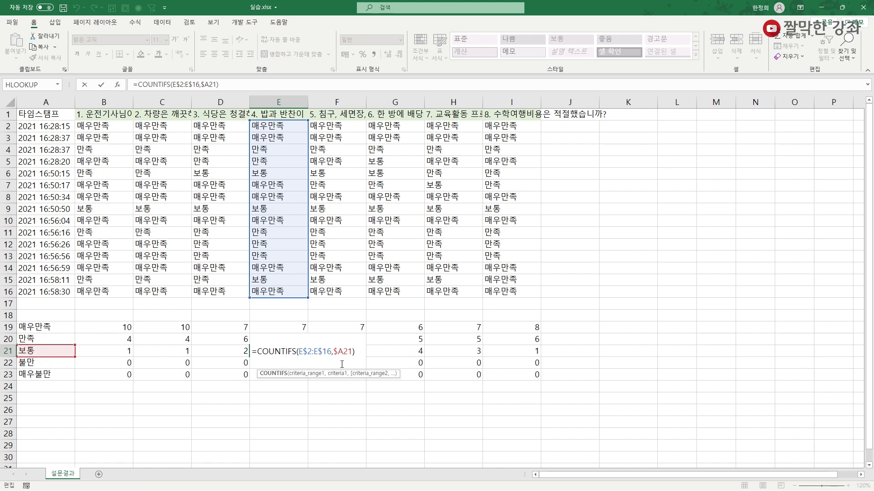
key(Escape)
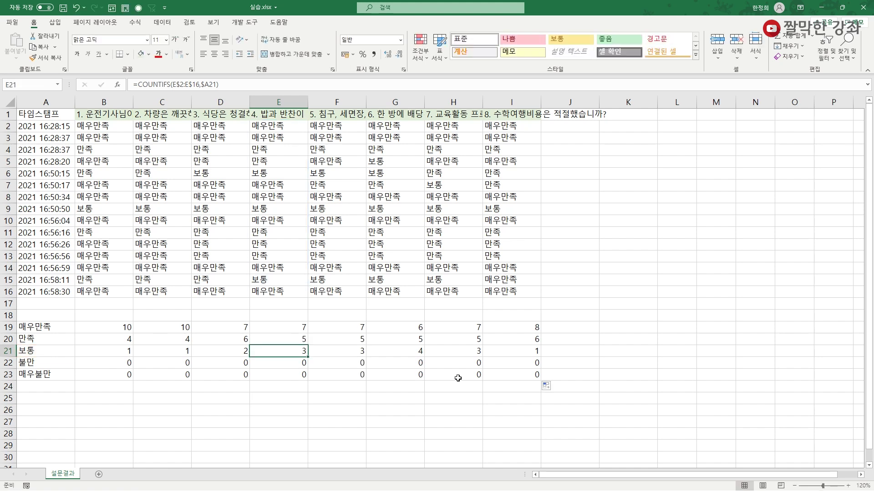
double_click(474, 364)
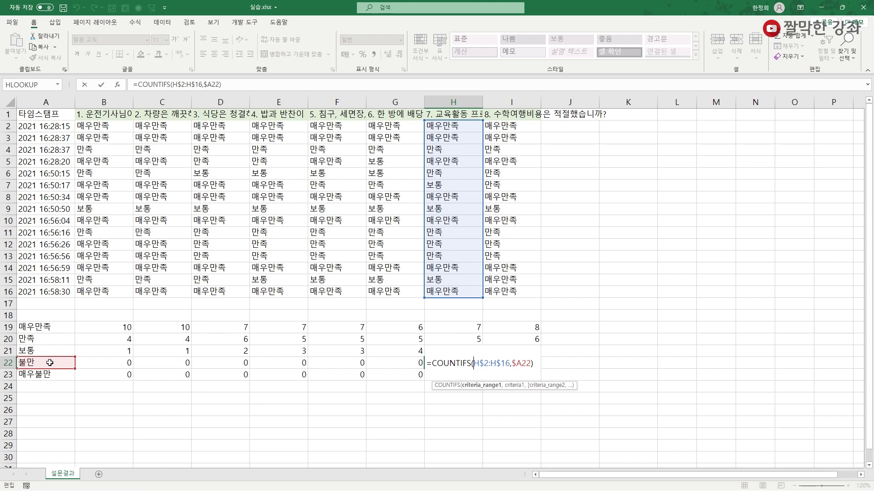
key(ctrl+Return)
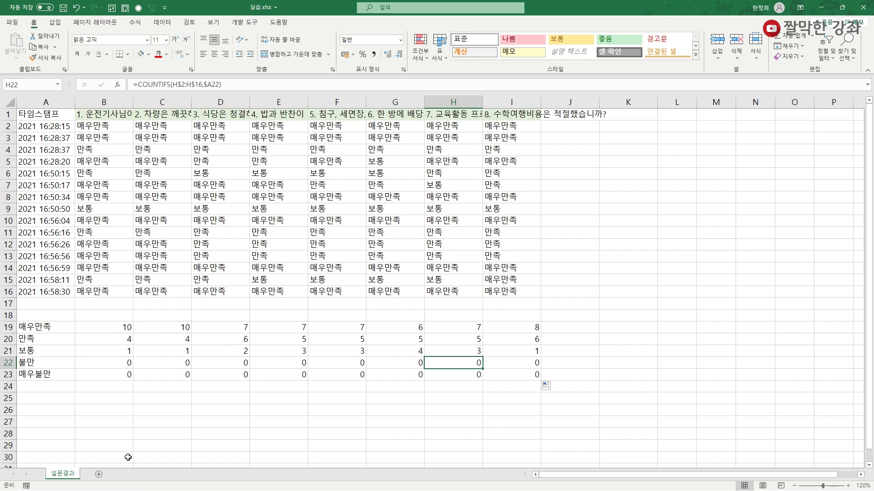
- Add a new worksheet and name it 보고서
click(98, 474)
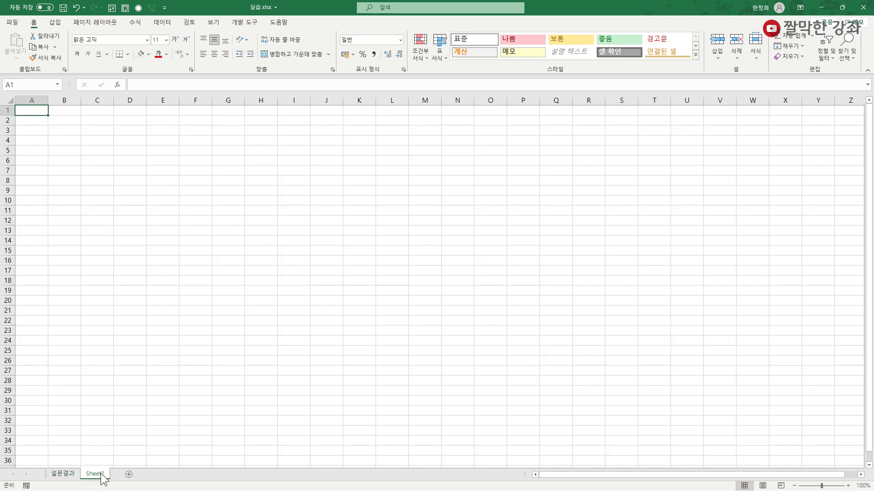
double_click(100, 475)
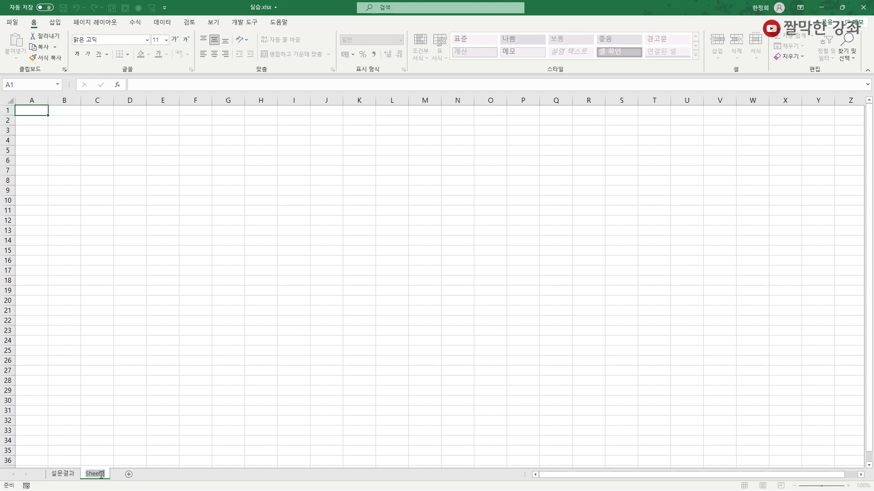
text(ㅂㅗㄱㅗㅅㅓ)
key(Return)
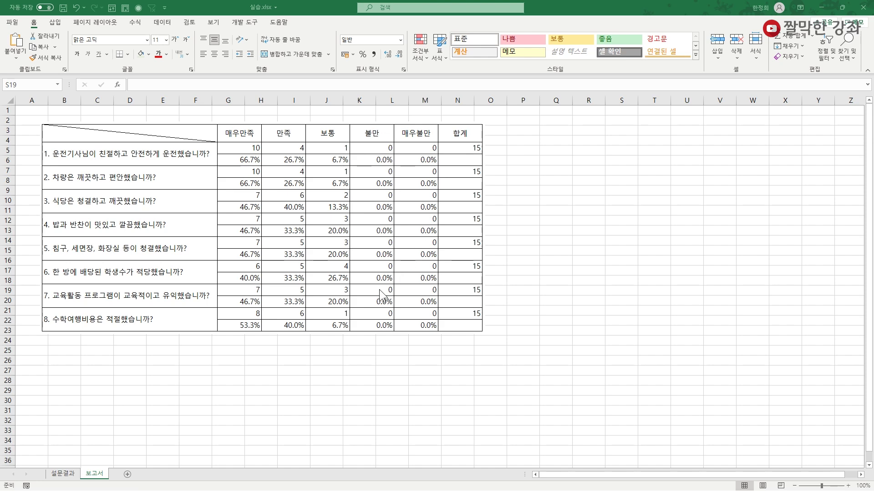
- Copy the eight question headings in B1:I1 of the 설문결과 sheet
click(63, 474)
key(ctrl+c)
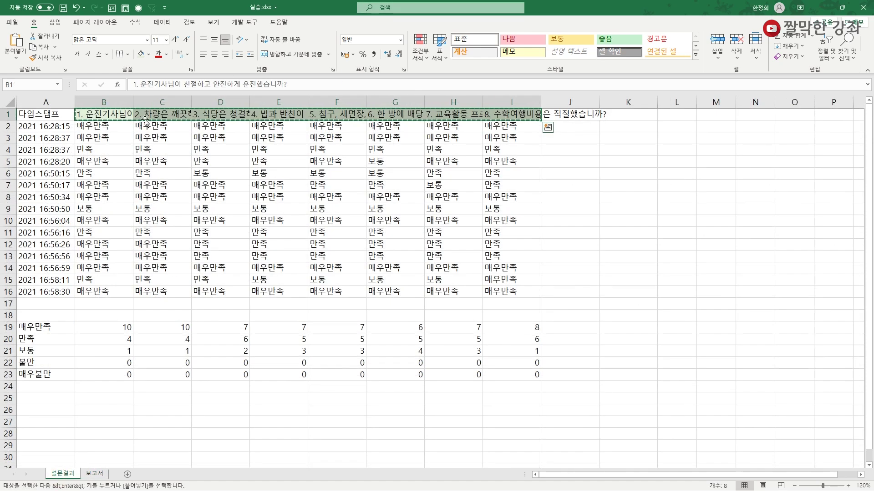
click(114, 116)
key(Escape)
drag(114, 116, 506, 109)
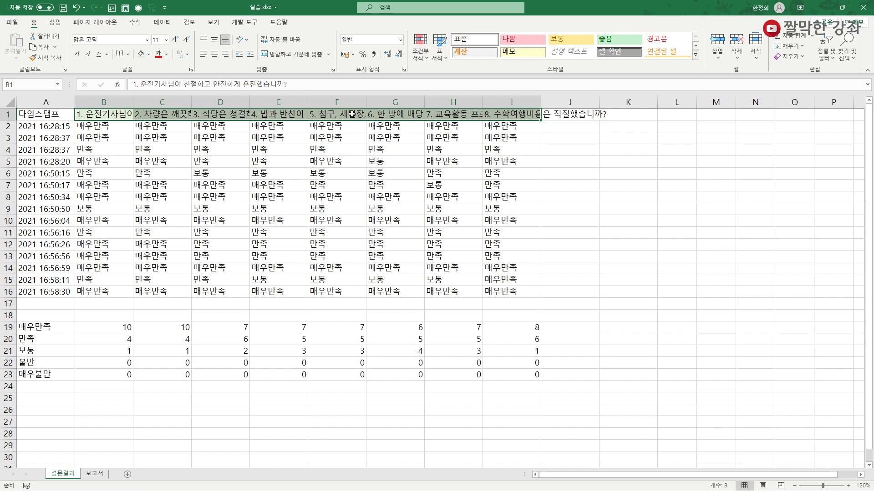
right_click(271, 117)
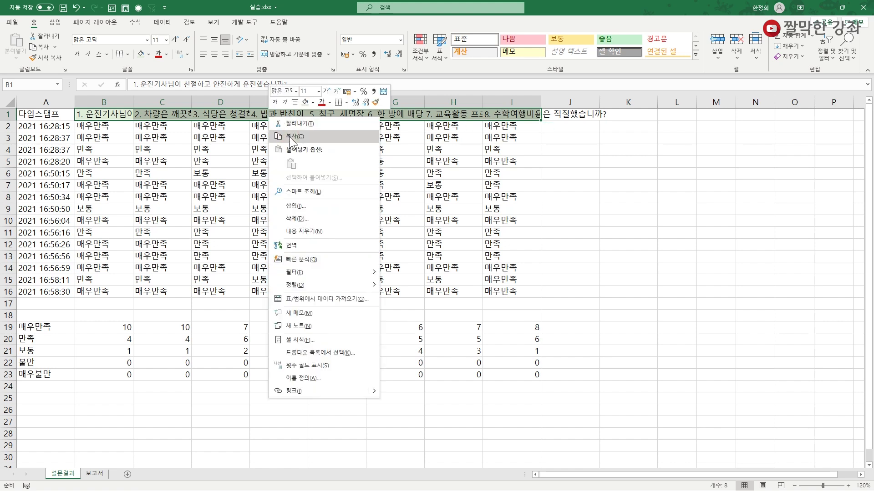
click(292, 138)
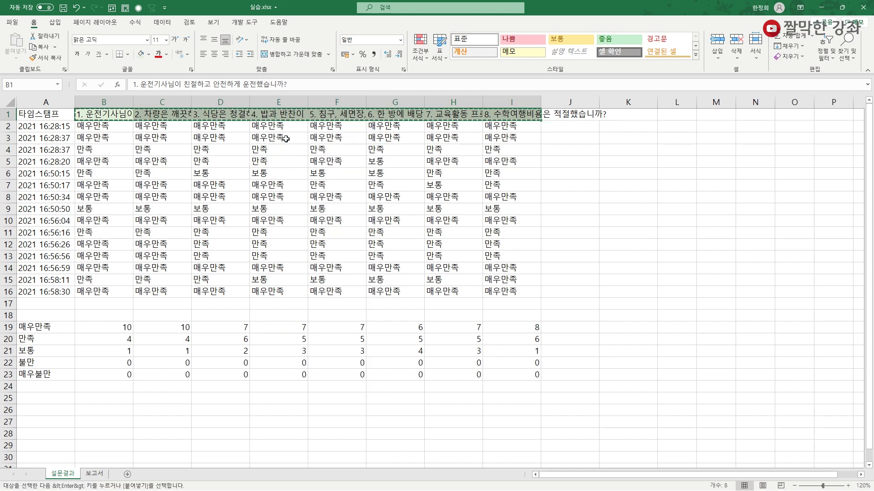
- Paste the copied questions transposed from cell B2 of the 보고서 sheet and widen column B to fit them
click(94, 474)
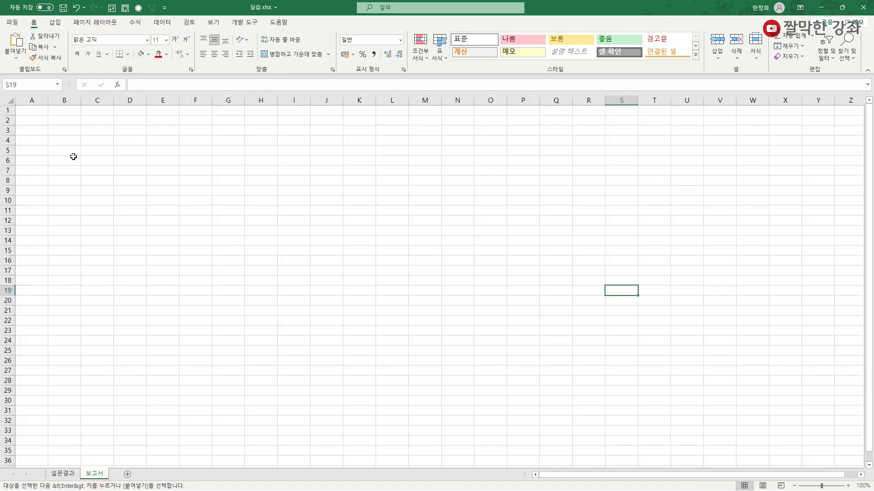
click(59, 121)
right_click(59, 121)
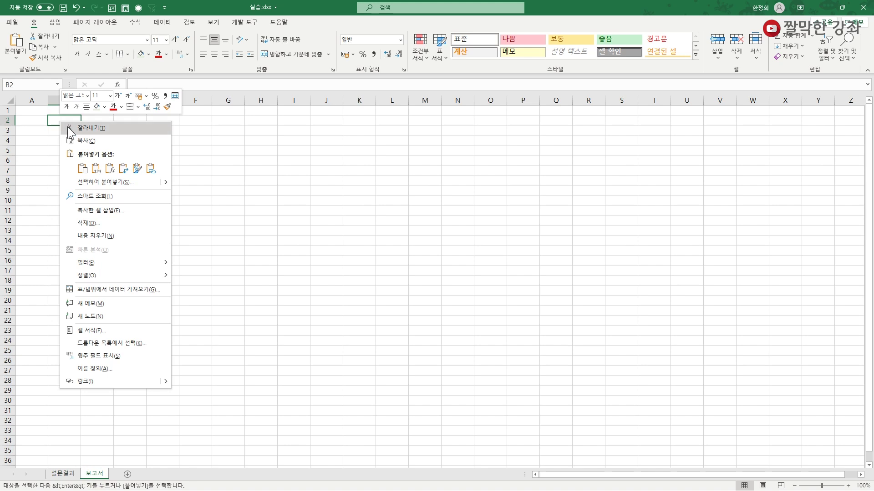
click(102, 183)
drag(93, 120, 194, 117)
click(209, 259)
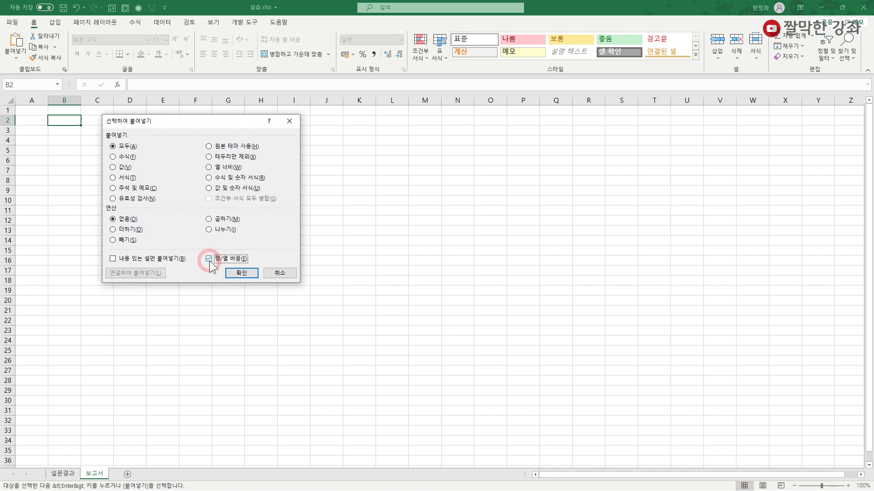
click(242, 273)
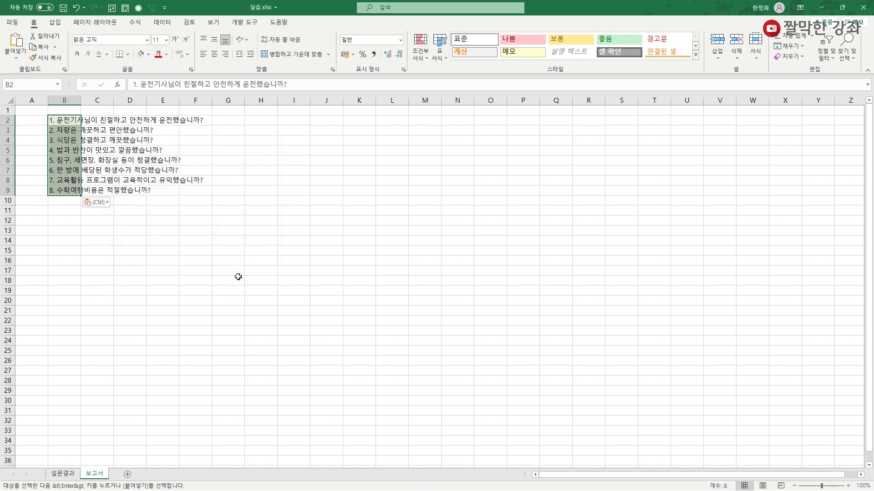
click(97, 238)
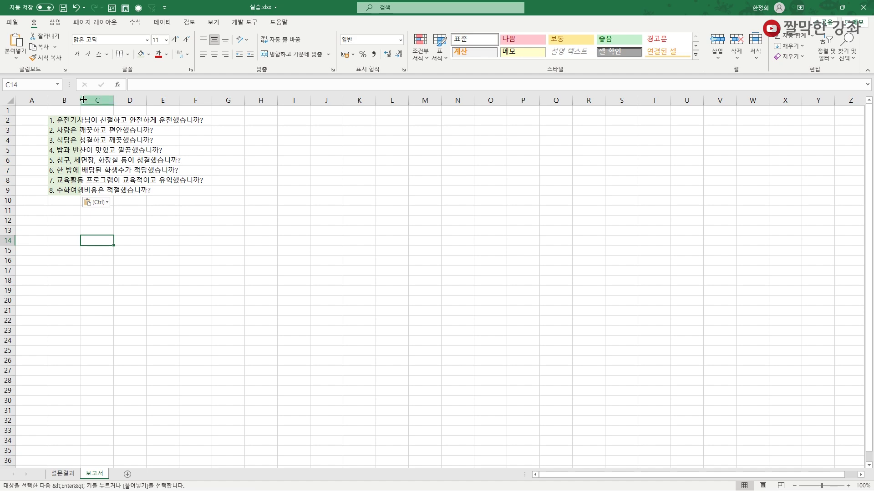
drag(84, 100, 212, 100)
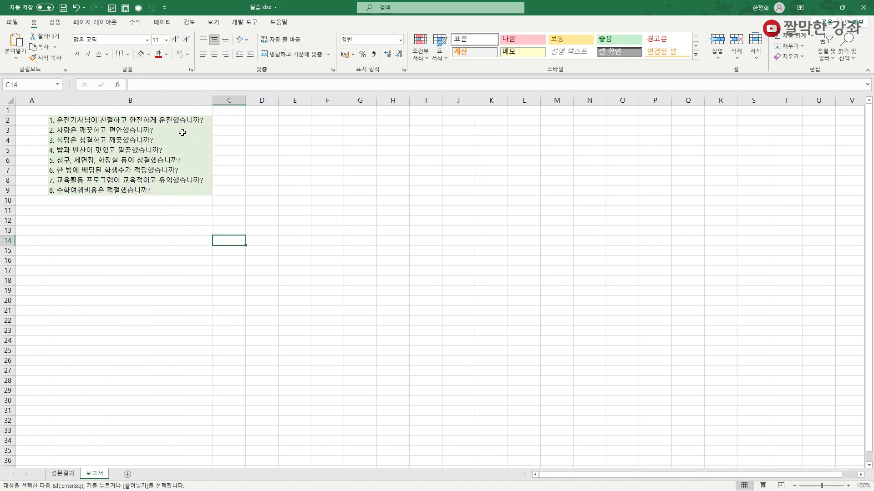
- Copy the satisfaction labels and counts in A19:I23 of the 설문결과 sheet
click(62, 473)
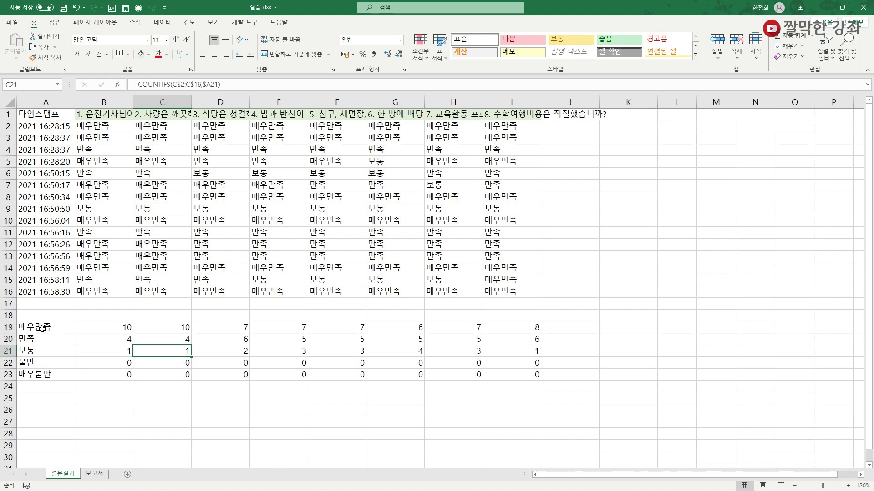
click(58, 328)
drag(49, 327, 524, 374)
right_click(231, 346)
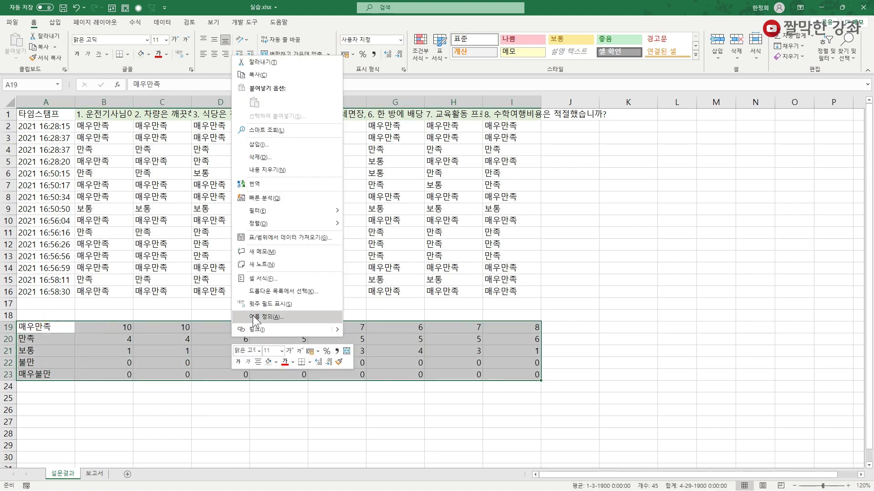
click(260, 76)
- Paste the copied summary into the 보고서 sheet from cell C1 as values only, with rows and columns transposed
click(94, 474)
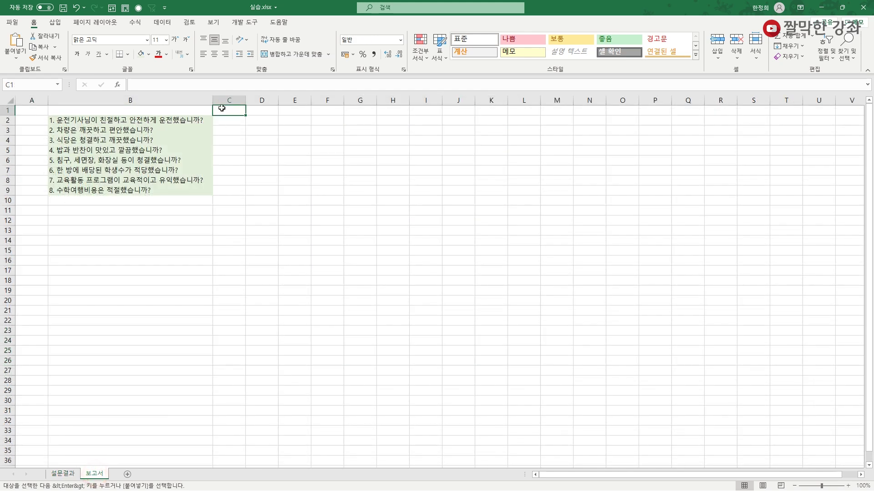
right_click(234, 109)
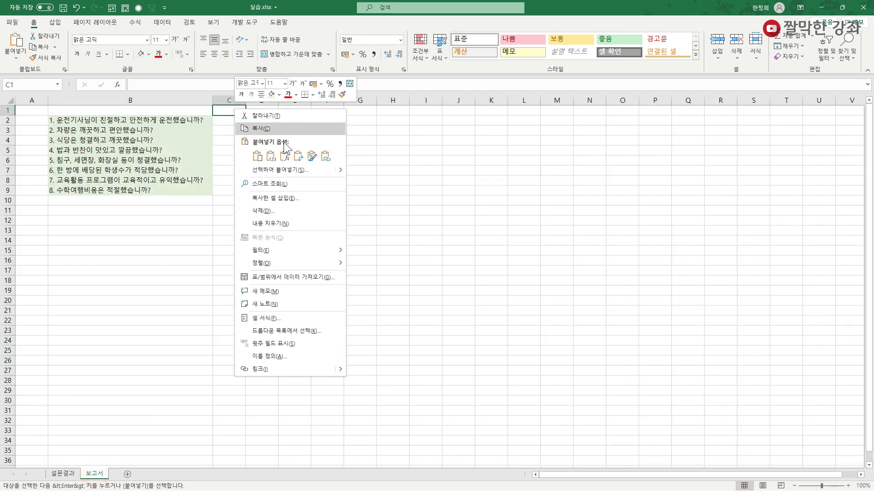
click(282, 173)
drag(281, 99, 342, 180)
click(347, 314)
click(263, 222)
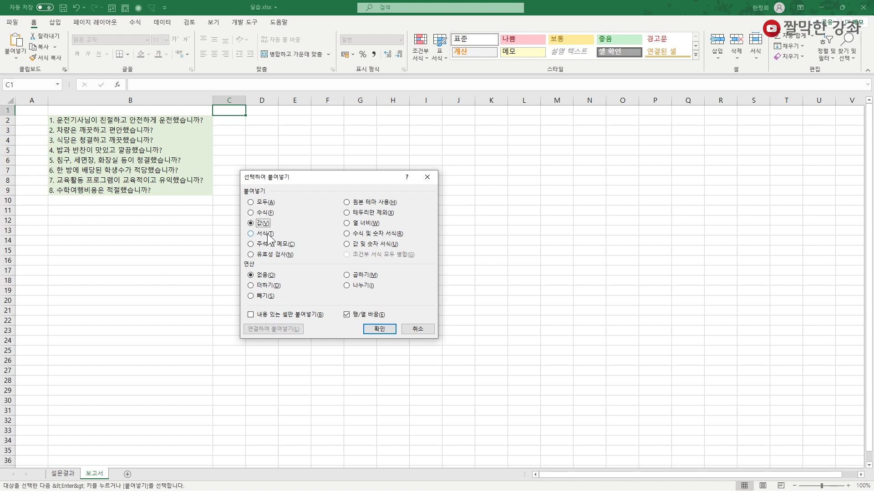
click(380, 329)
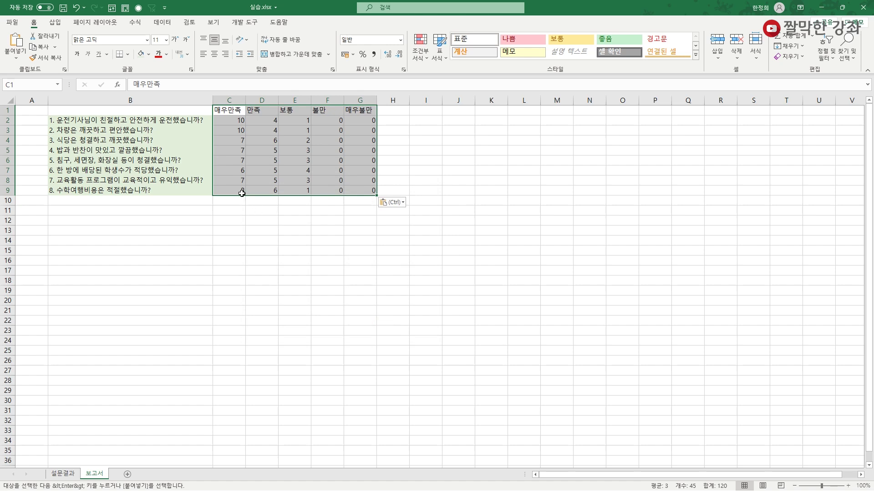
- Check several pasted count cells on the 보고서 sheet for plain values instead of formulas
click(242, 193)
click(235, 132)
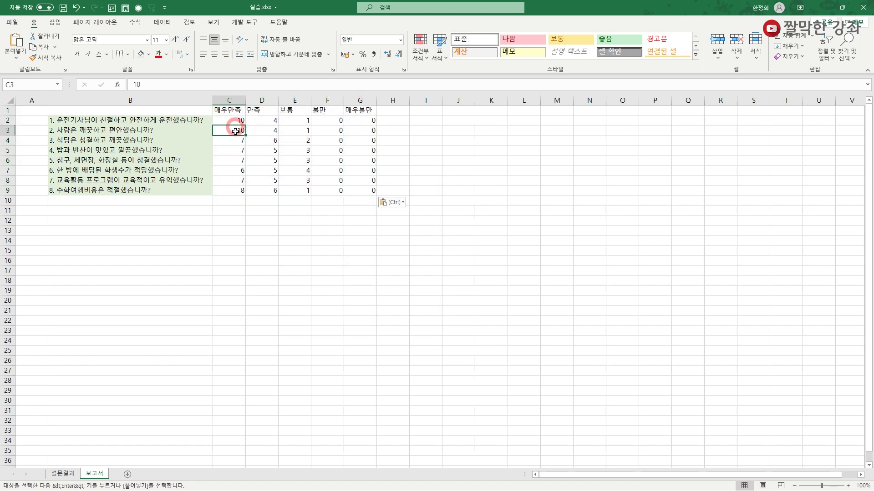
click(236, 140)
click(238, 151)
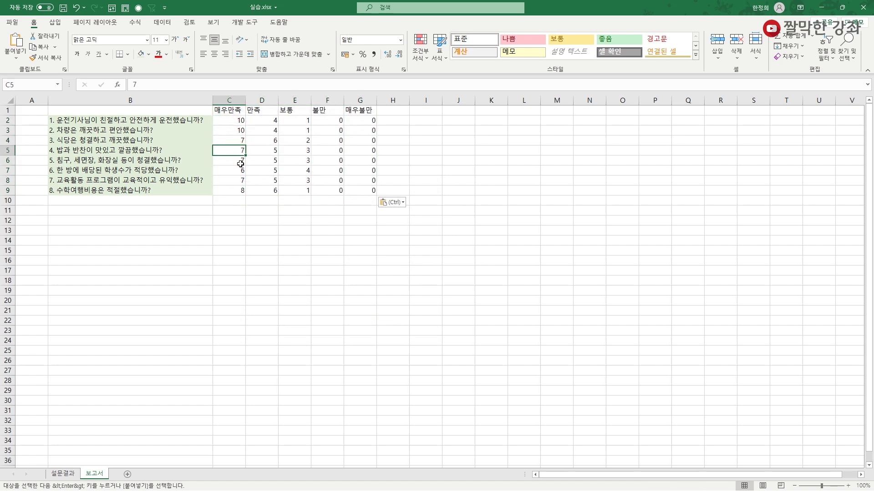
click(233, 160)
click(234, 171)
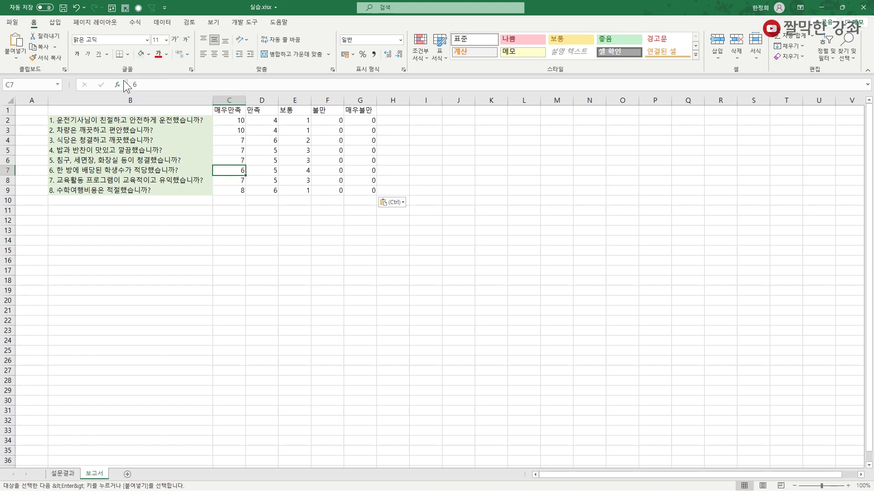
click(281, 153)
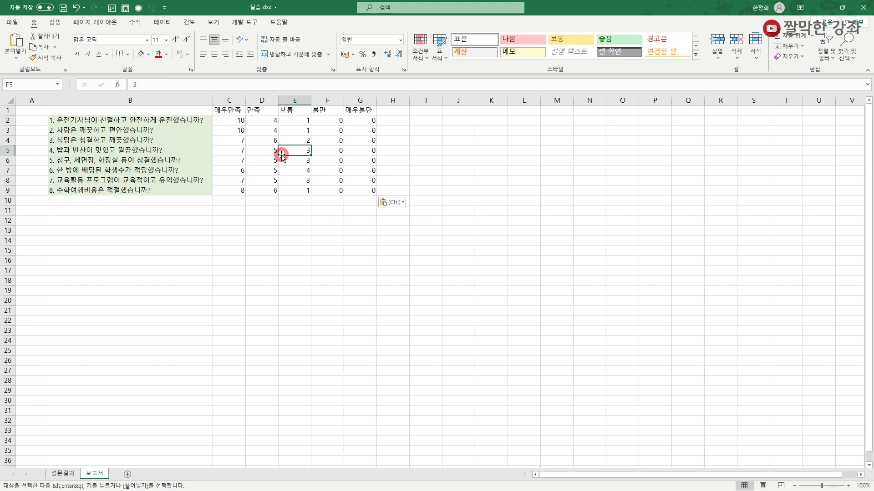
click(361, 122)
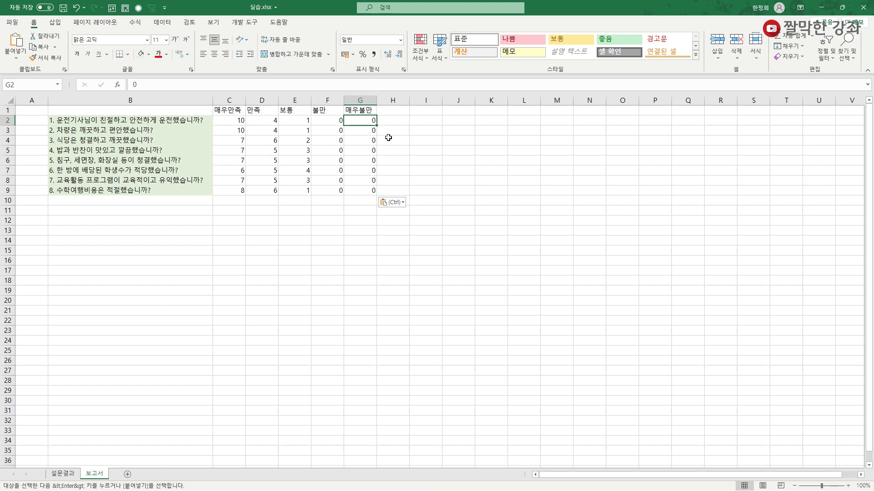
- Enter the heading 합계 in cell H1
click(393, 111)
text(하)
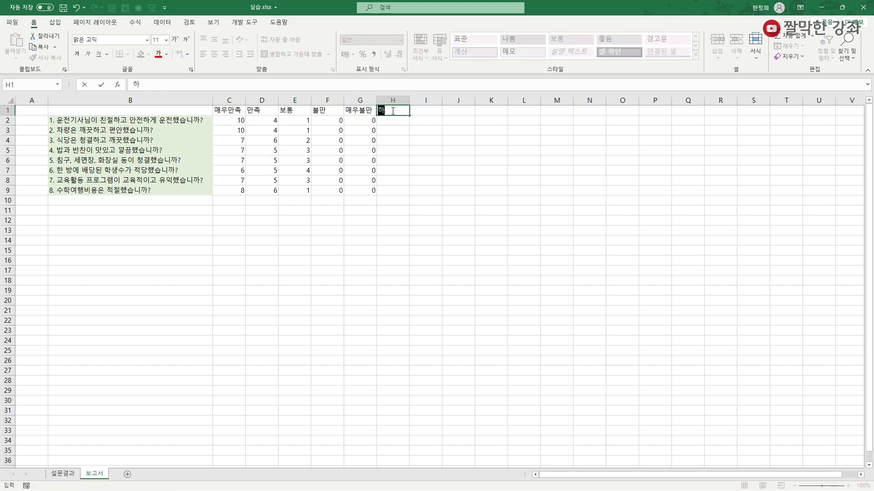
text(ㅂ계)
key(Return)
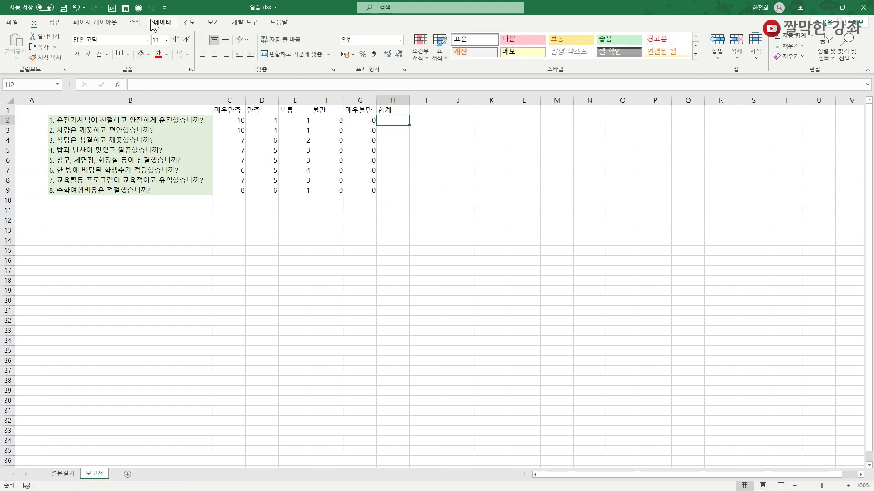
- Total C2:G2 in cell H2 with AutoSum and fill the formula down to H9
click(135, 22)
click(39, 39)
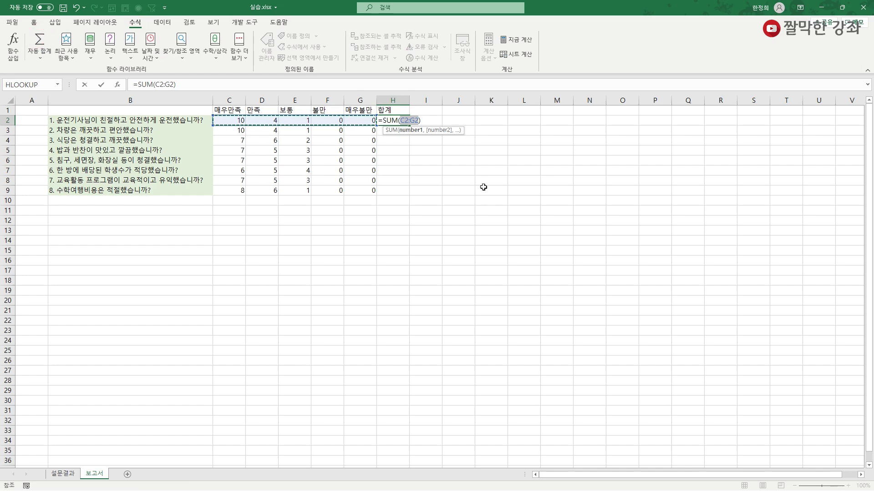
key(Return)
click(397, 119)
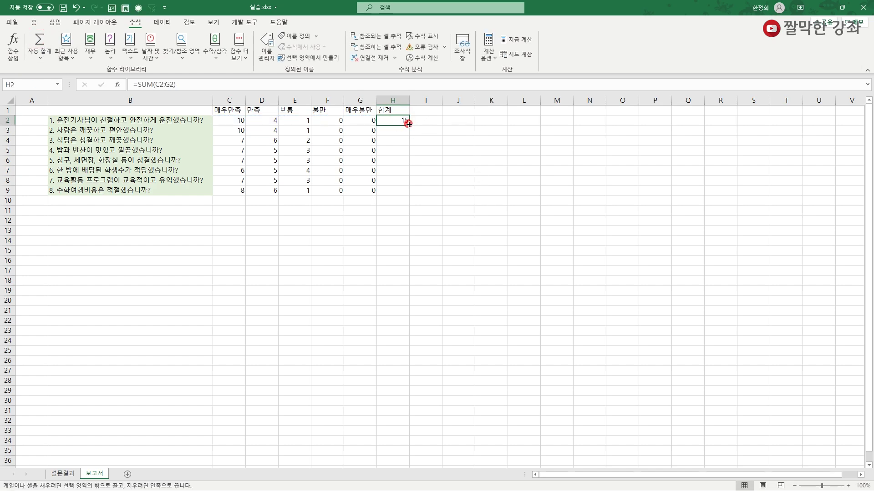
double_click(412, 126)
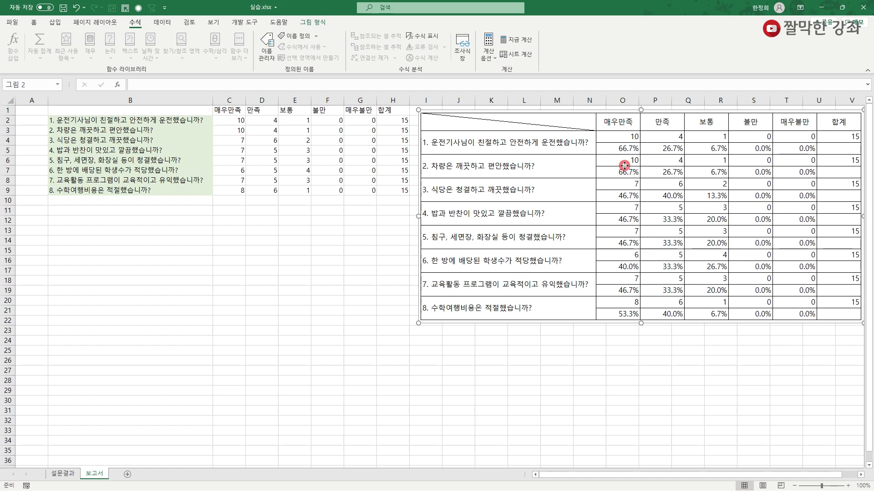
- Delete the picture of the sample report table beside the data
key(Delete)
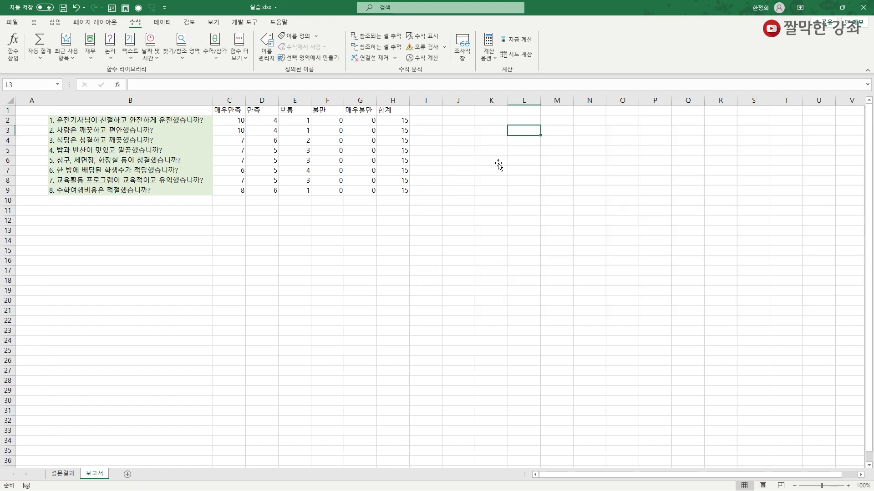
- Insert a blank row above question 2 and another above question 3 on the 보고서 sheet
click(120, 129)
key(shift+space)
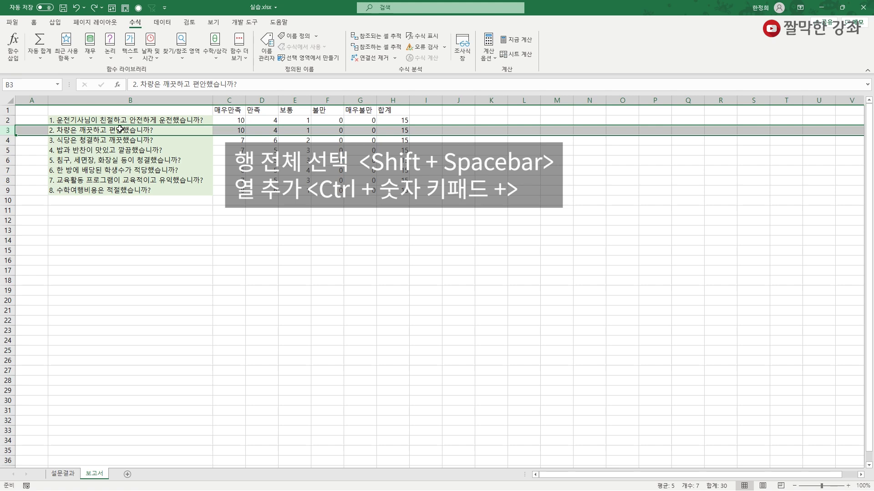
key(ctrl+KP_Add)
key(Down)
key(Down)
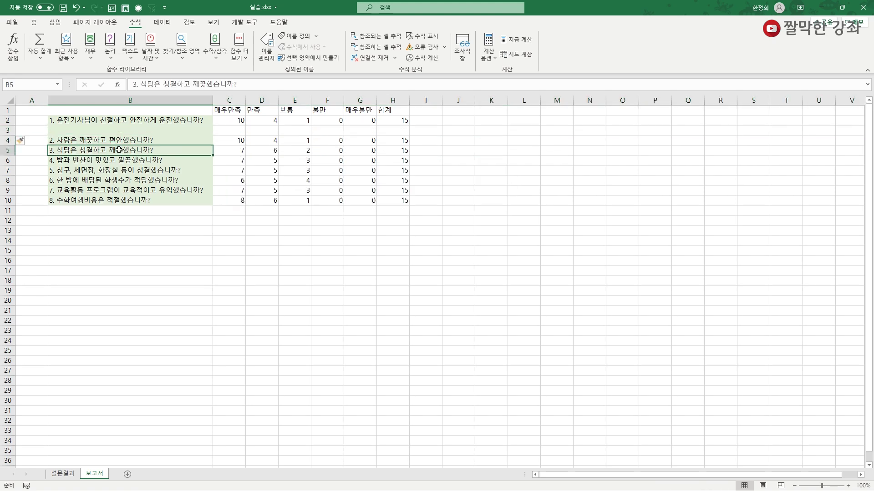
key(shift+space)
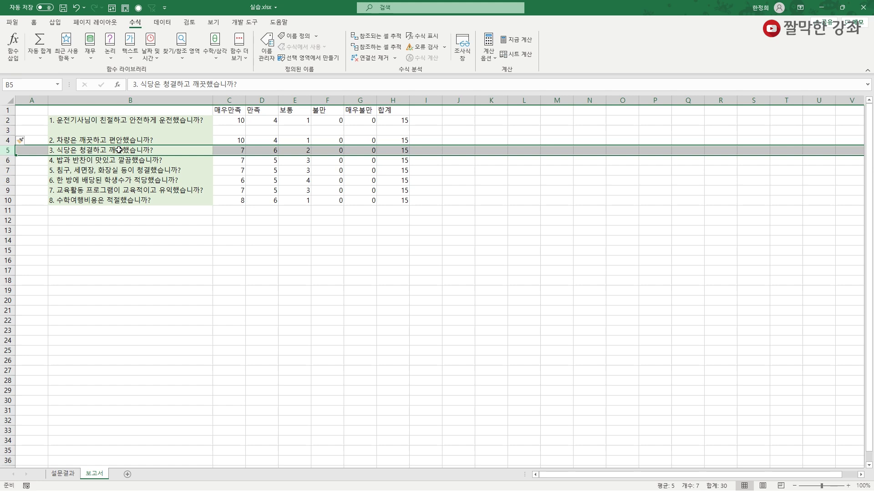
key(ctrl+KP_Add)
key(Down)
key(Down)
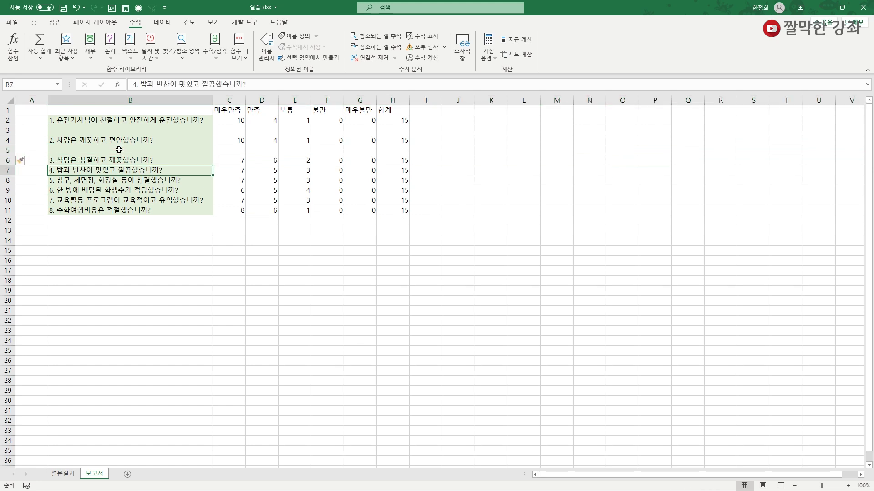
- Insert a blank row above question 4 and another above question 5
key(shift+space)
key(ctrl+KP_Add)
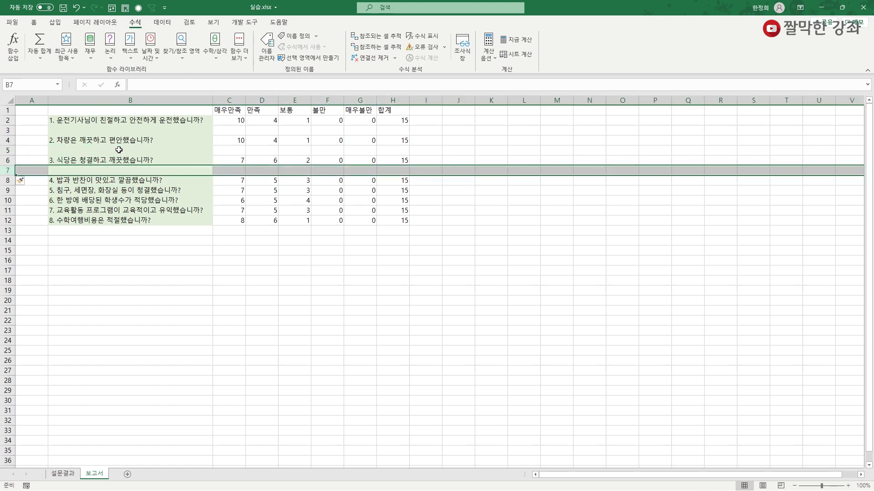
key(Down)
key(Down)
key(shift+space)
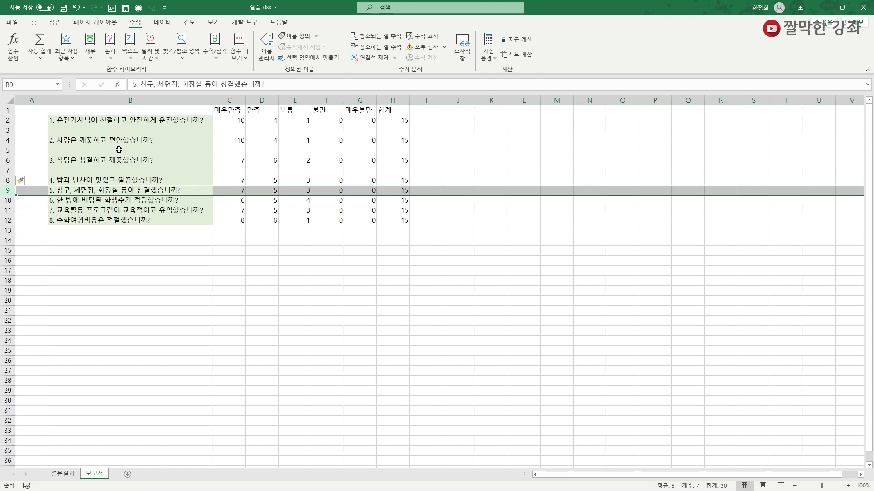
key(ctrl+KP_Add)
- Insert a blank row above each of questions 6, 7 and 8
click(5, 210)
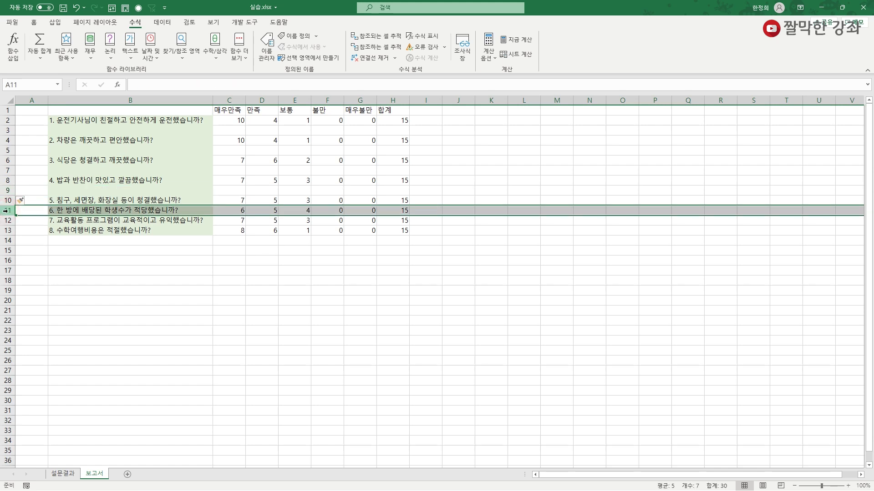
right_click(7, 210)
click(30, 287)
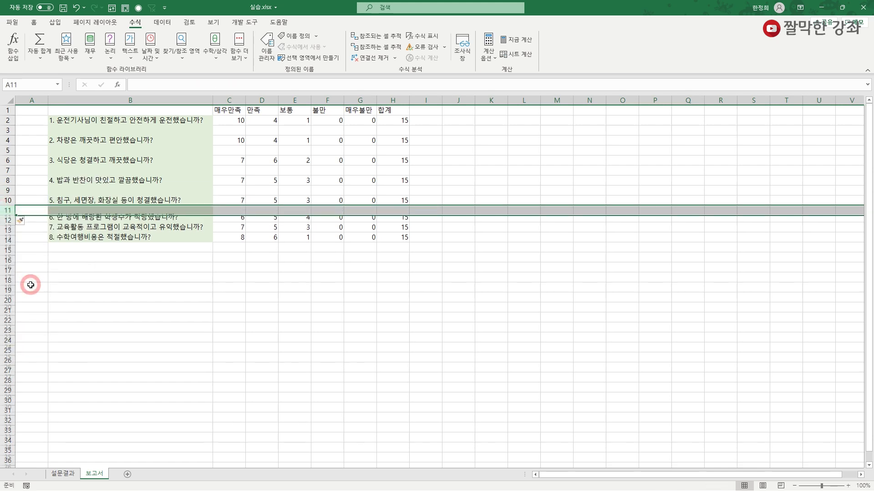
click(6, 221)
right_click(6, 230)
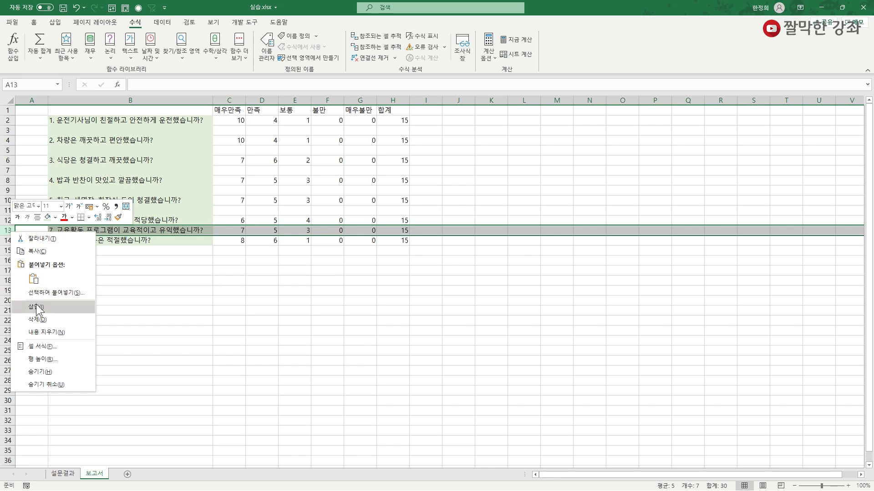
click(36, 307)
click(6, 250)
right_click(7, 250)
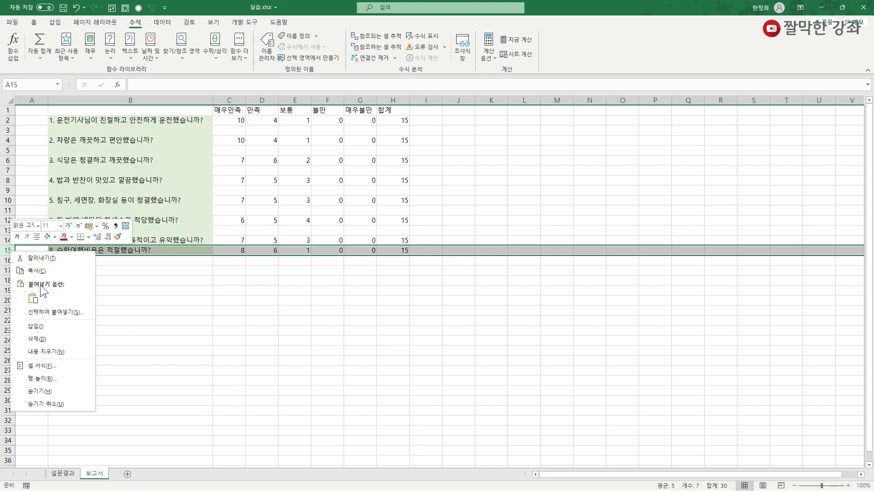
click(40, 325)
click(331, 323)
- Enter the formula =C2/15 in cell C3 to calculate the 매우만족 share of question 1
click(241, 132)
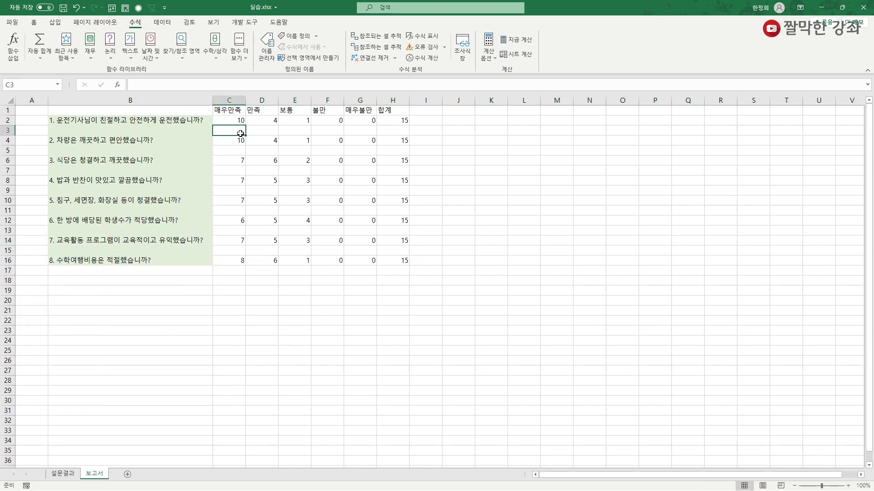
text(=)
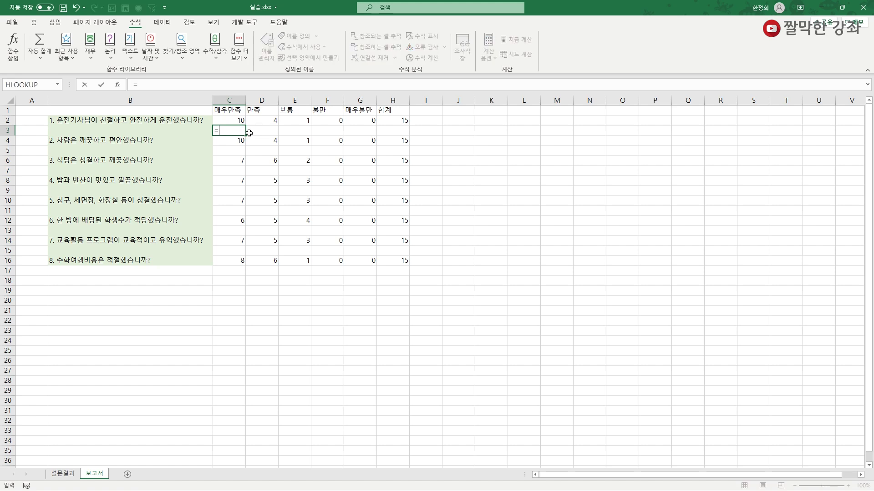
click(228, 119)
text(/15)
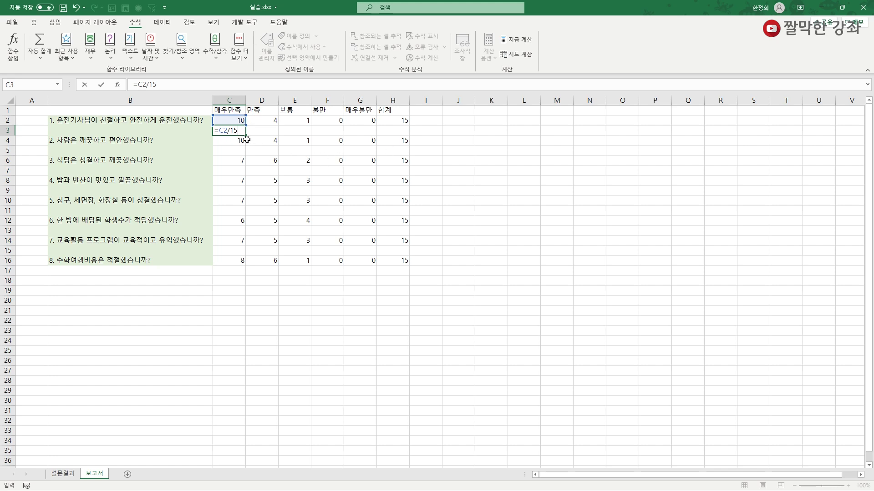
key(Return)
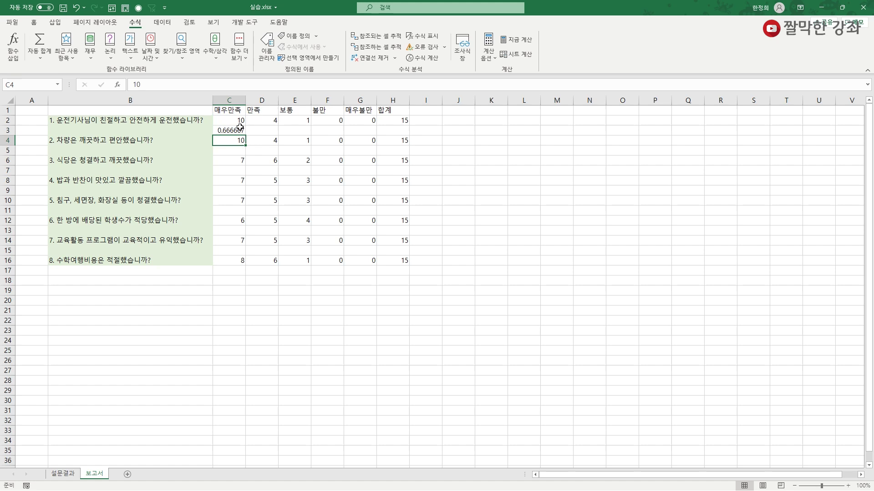
- Format C3 as a percentage with one decimal place and fill it across to G3
click(239, 130)
right_click(239, 129)
click(339, 106)
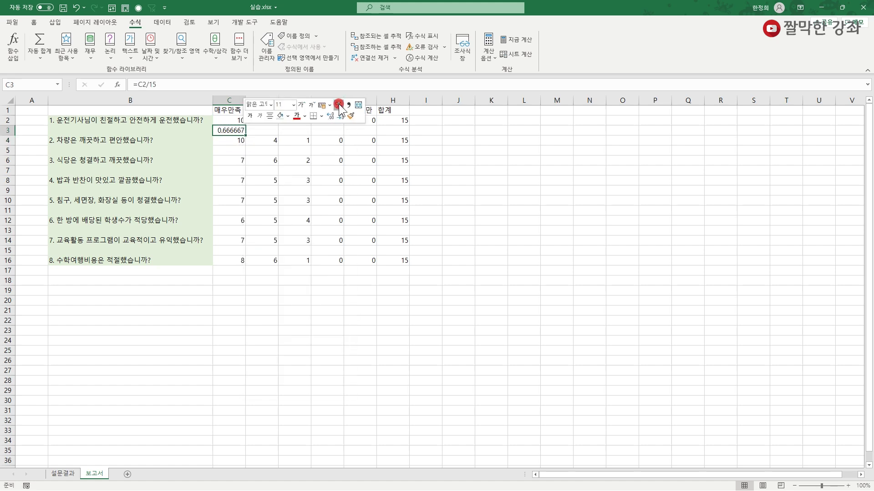
click(330, 116)
drag(245, 136, 376, 135)
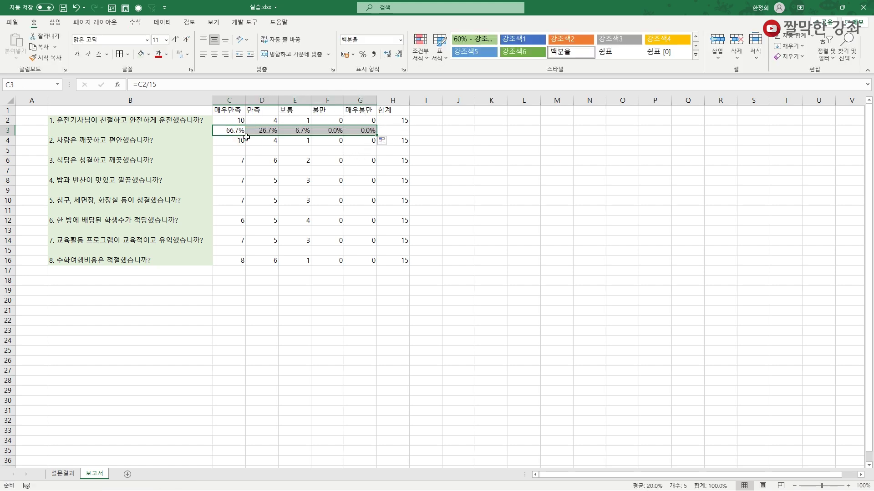
- Copy the percentages in C3:G3 to the blank rows C5:G5 and C7:G7
key(ctrl+c)
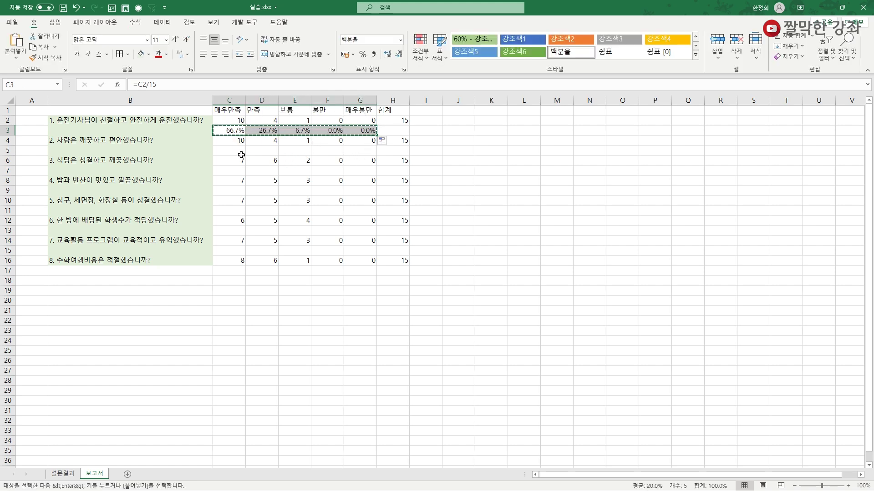
drag(231, 150, 357, 148)
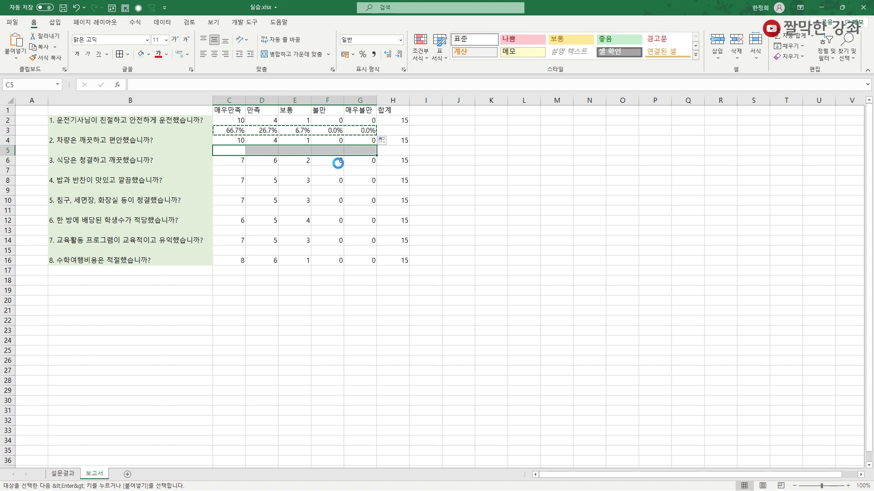
key(ctrl+v)
drag(231, 169, 360, 170)
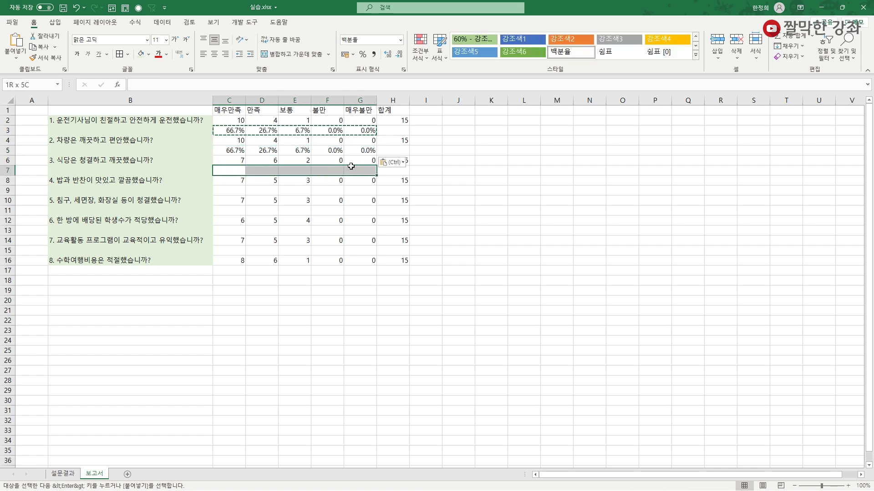
key(ctrl+v)
- Paste the copied percentage formulas into columns C to G of rows 9, 11, 13, 15 and 17 together
click(238, 190)
drag(238, 189, 358, 189)
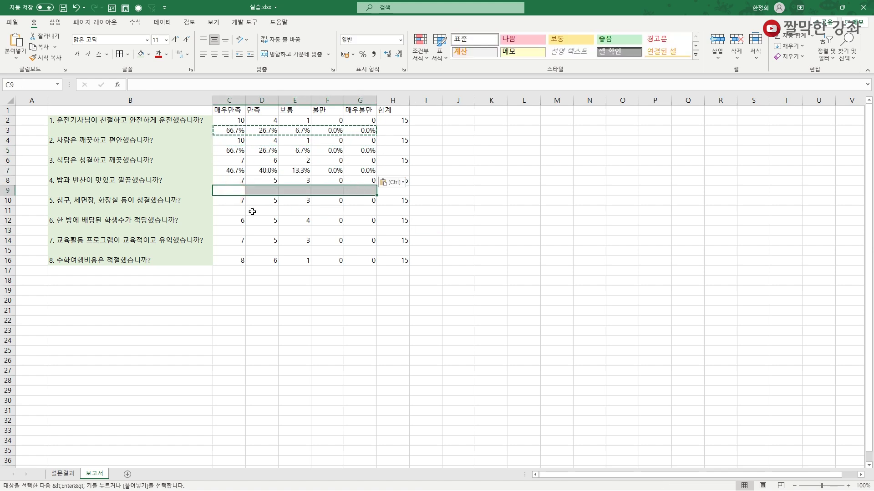
ctrl+drag(252, 211, 354, 212)
ctrl+drag(230, 231, 356, 232)
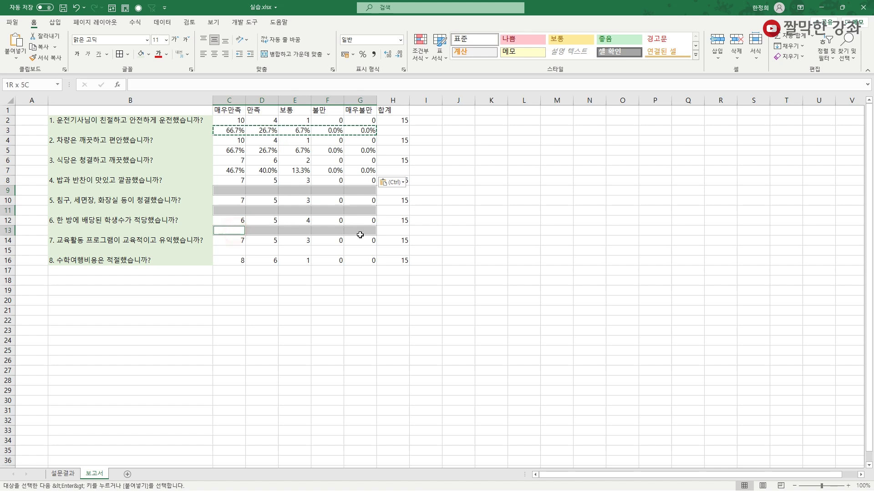
ctrl+drag(224, 249, 360, 251)
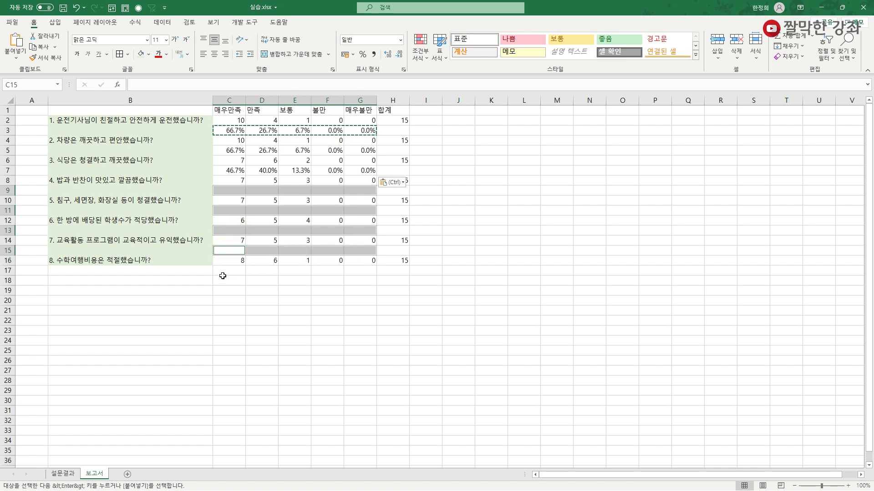
ctrl+drag(223, 270, 344, 276)
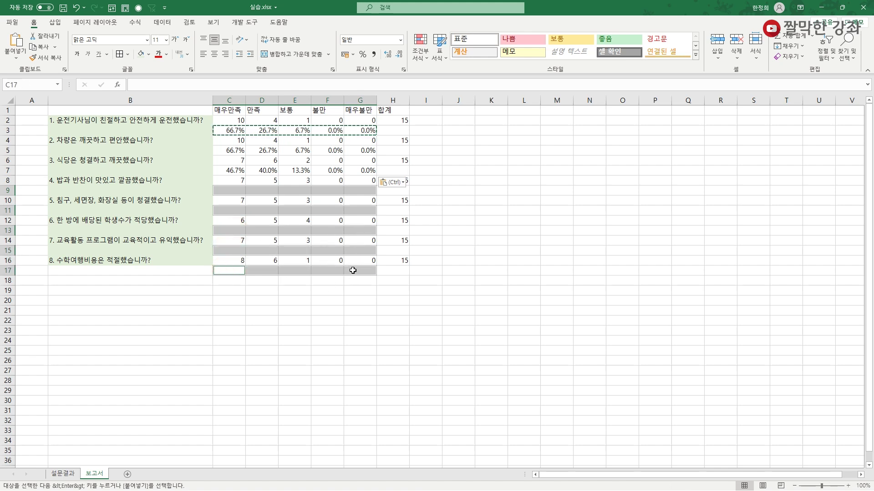
key(ctrl+v)
click(282, 291)
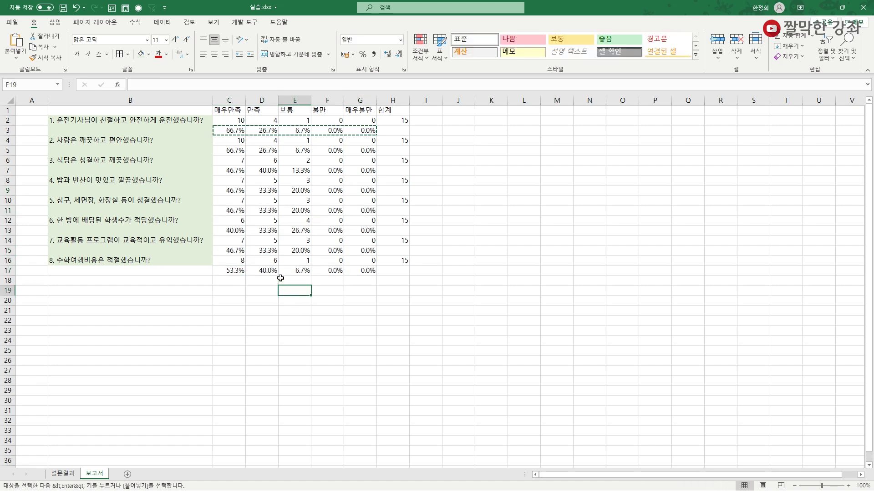
key(Escape)
- Merge B2:B3 for question 1 and align its text to the vertical middle and left
click(147, 118)
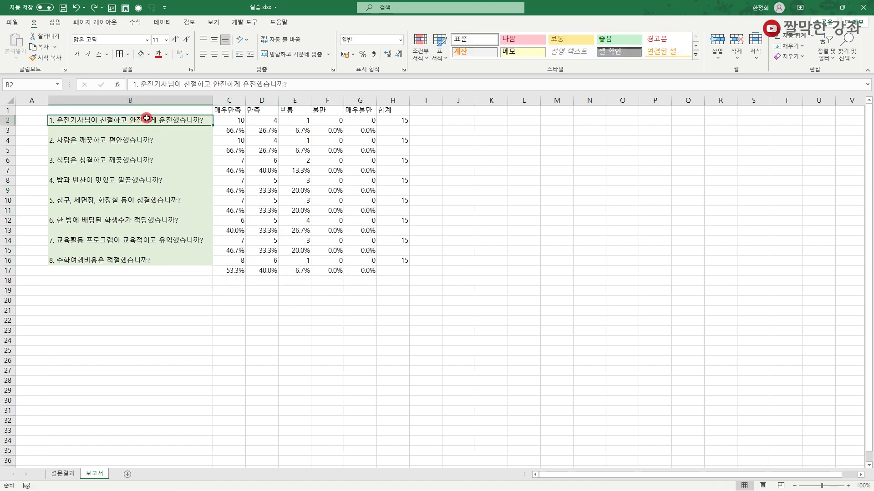
drag(147, 118, 148, 130)
click(291, 54)
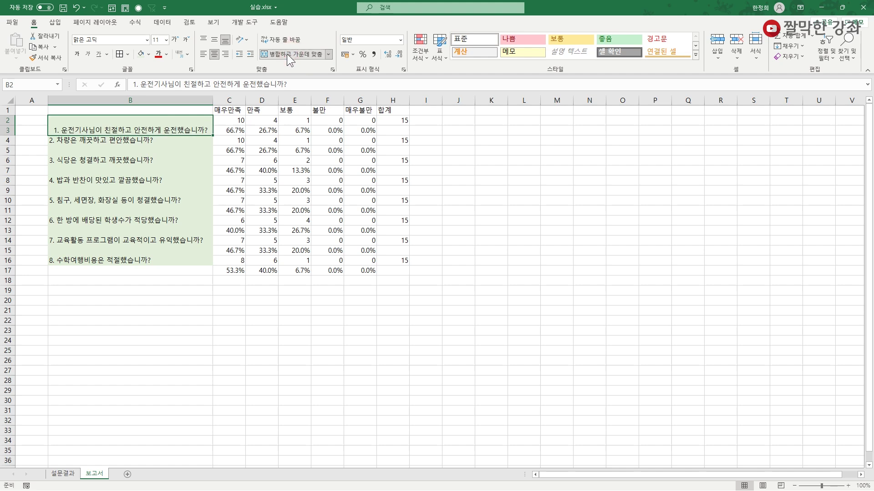
click(214, 39)
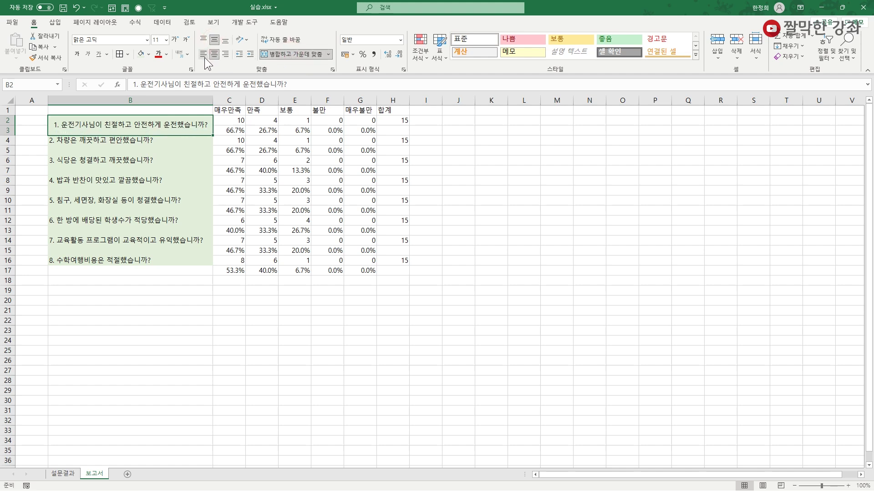
click(204, 56)
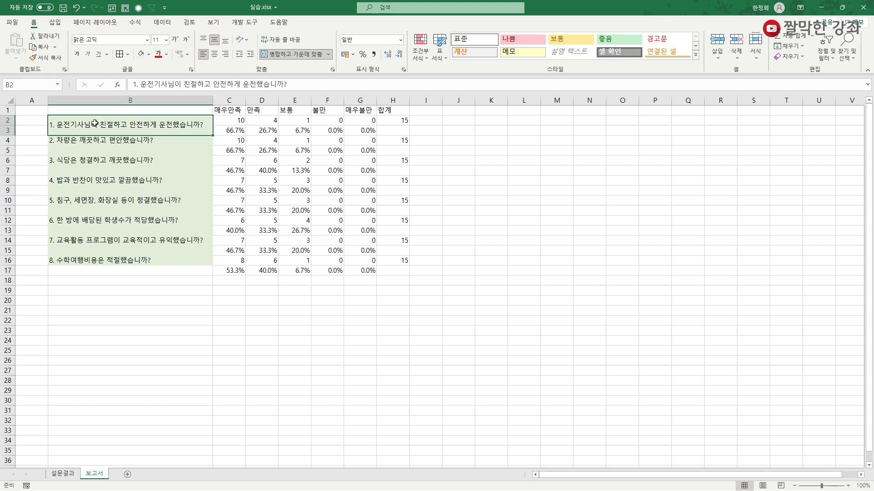
- Apply the merged format of question 1 to questions 2 through 8 with the Format Painter
click(46, 58)
click(114, 141)
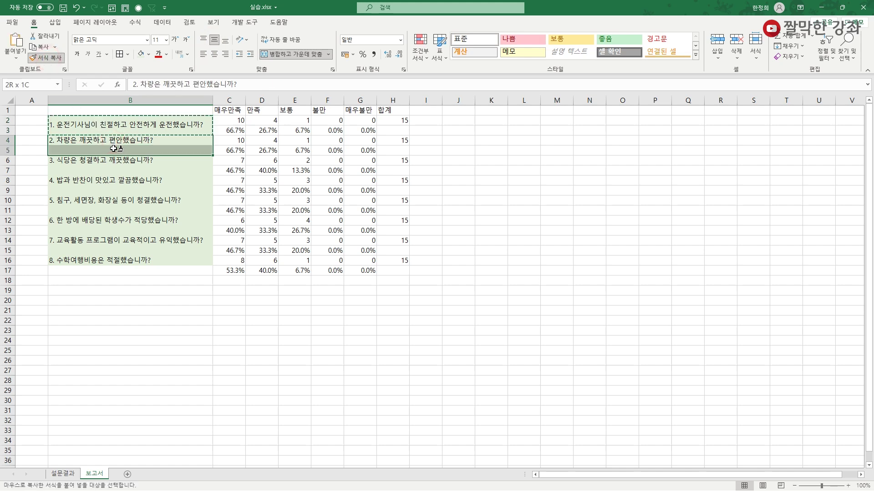
click(115, 162)
drag(115, 164, 115, 265)
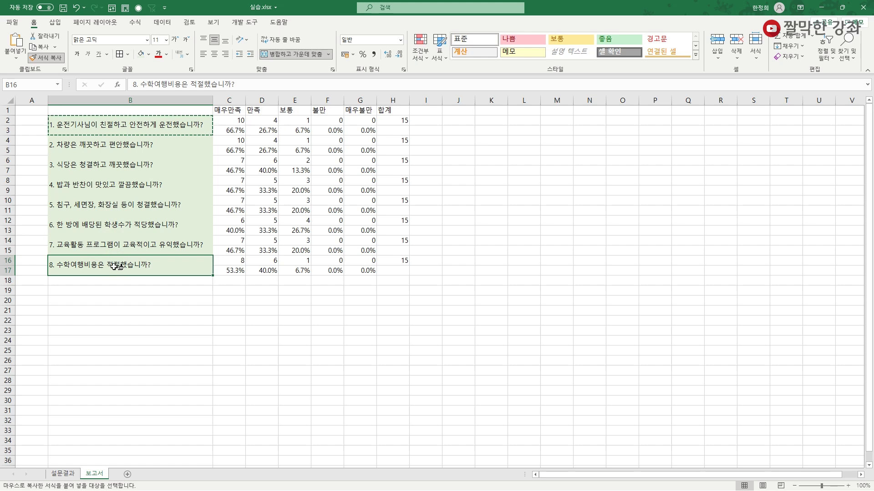
key(Escape)
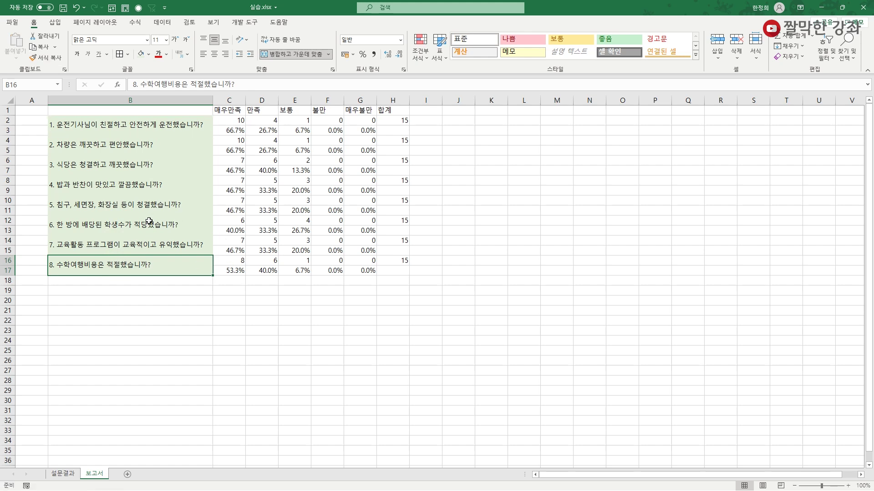
- Center the headings in C1:H1 and fill them with the same light green as the questions
drag(223, 111, 393, 110)
click(215, 54)
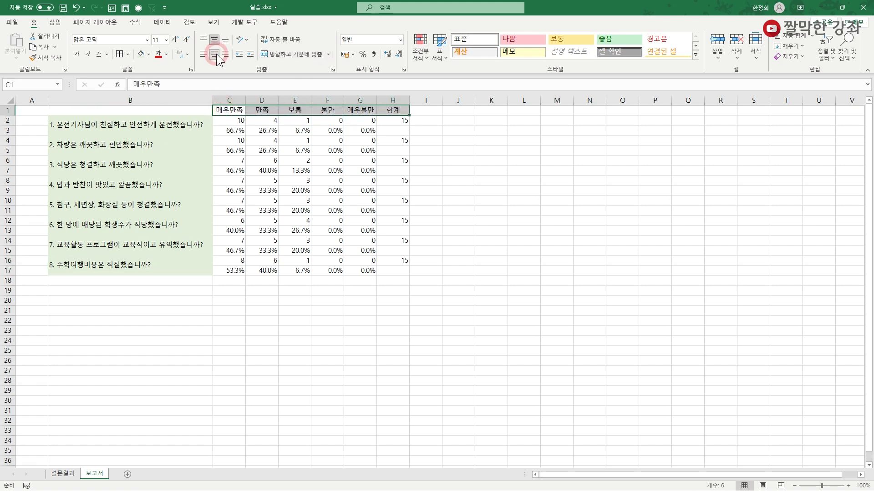
click(141, 55)
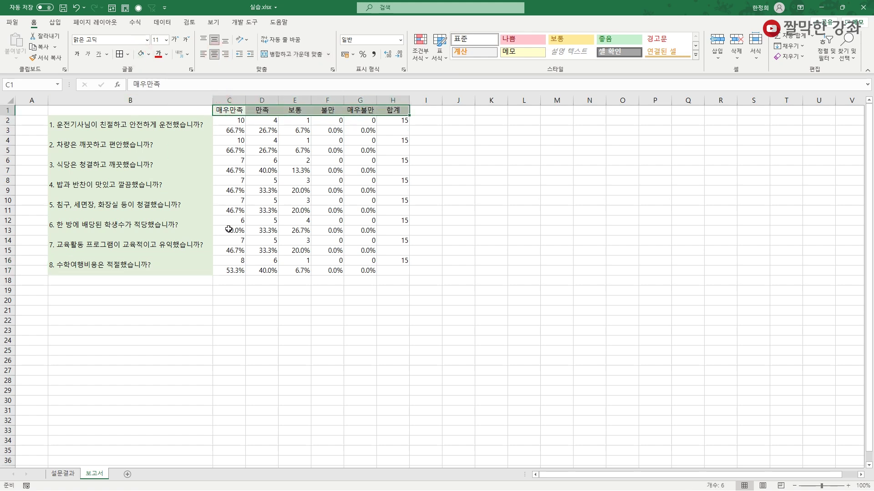
- Apply all borders to the table range B1:H17
drag(71, 111, 398, 269)
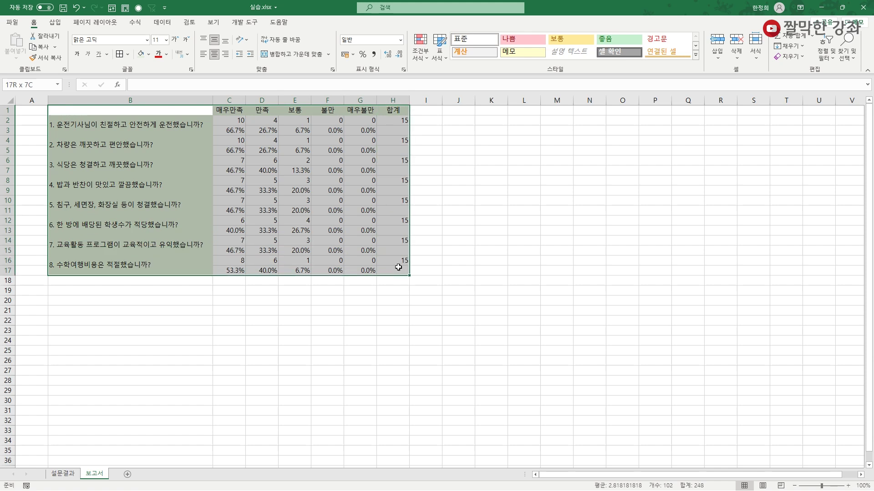
click(128, 54)
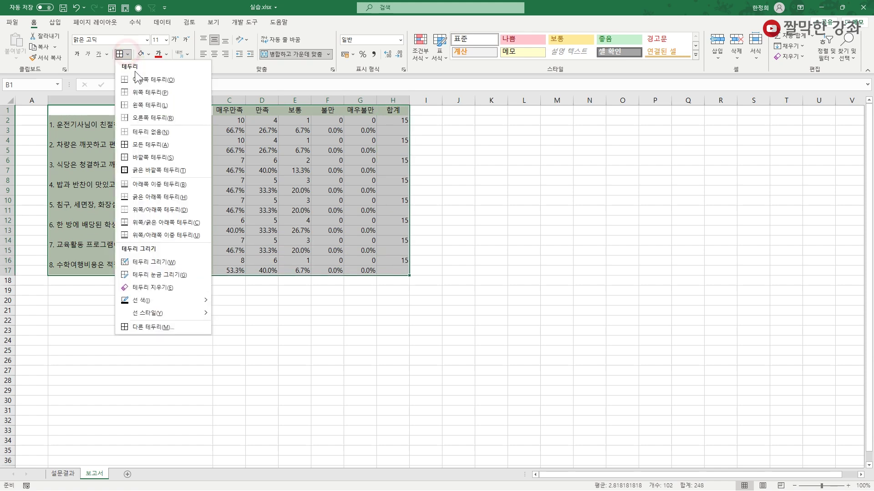
click(145, 146)
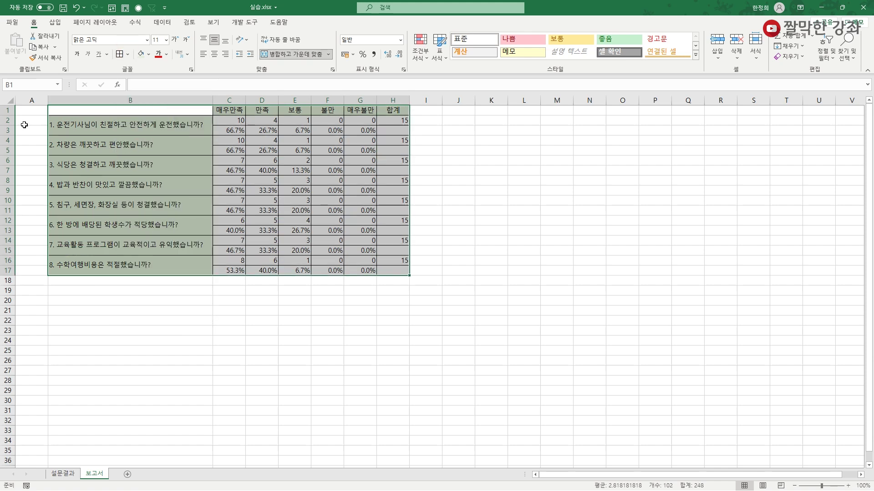
- Increase the height of rows 1 to 17, narrow column A and widen columns C to H equally
drag(9, 111, 14, 272)
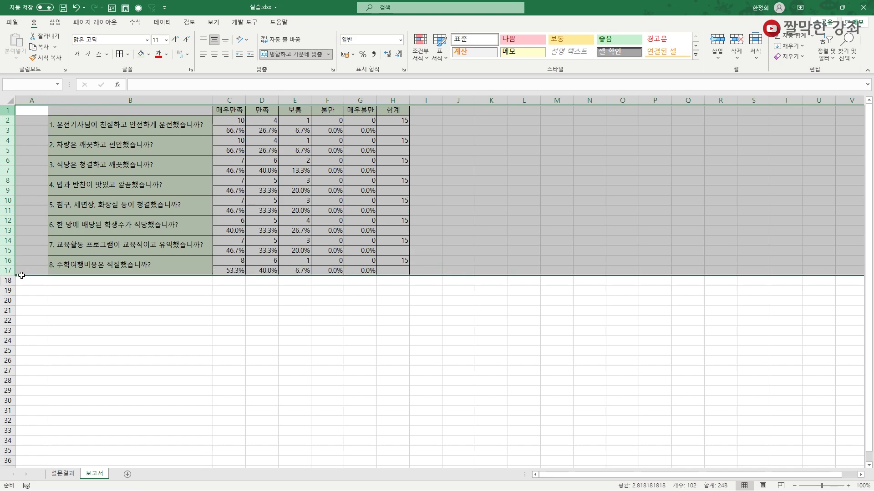
drag(15, 174, 12, 177)
drag(48, 100, 33, 100)
drag(215, 100, 373, 100)
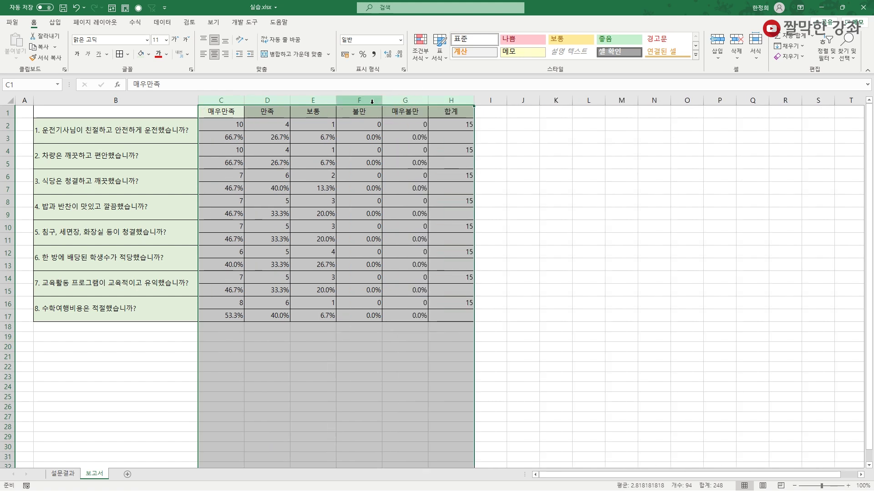
- Insert a blank row above the table's heading row
right_click(7, 111)
click(27, 184)
click(359, 236)
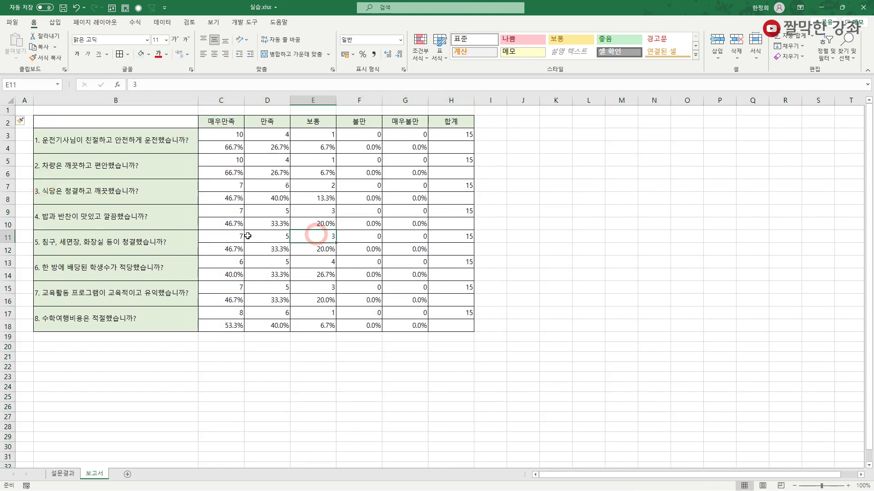